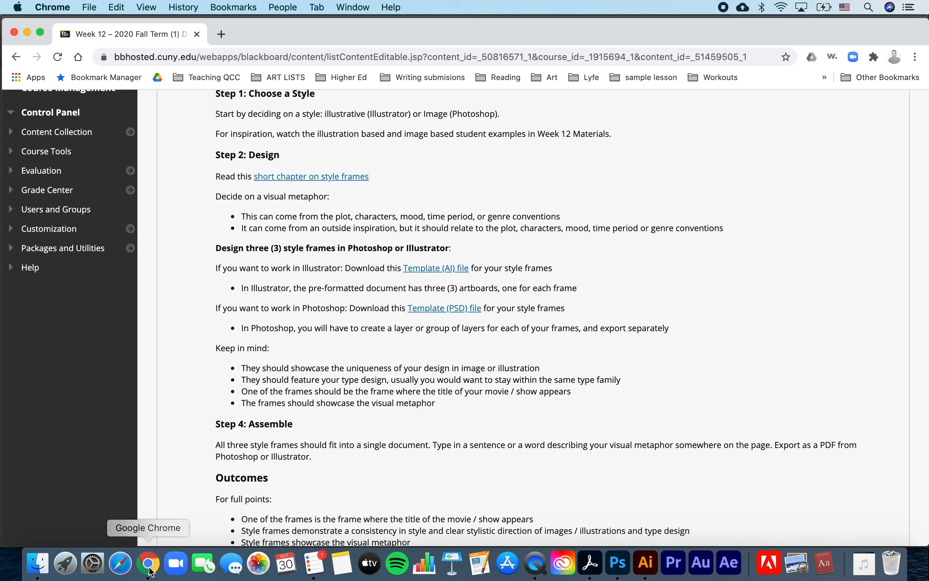
# Switch to Illustrator and examine how Layer 1 holds the contents of the style frame template
pyautogui.click(645, 565)
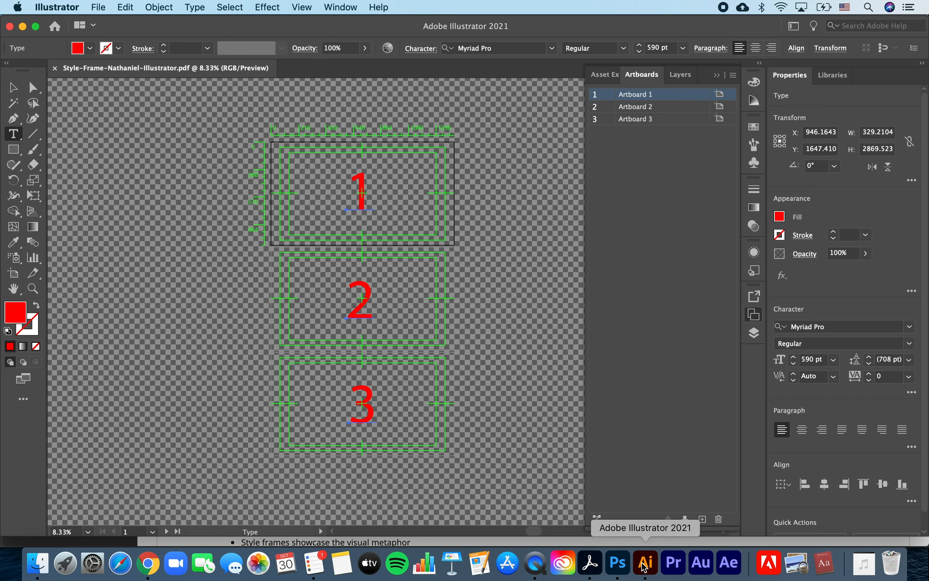
pyautogui.click(717, 75)
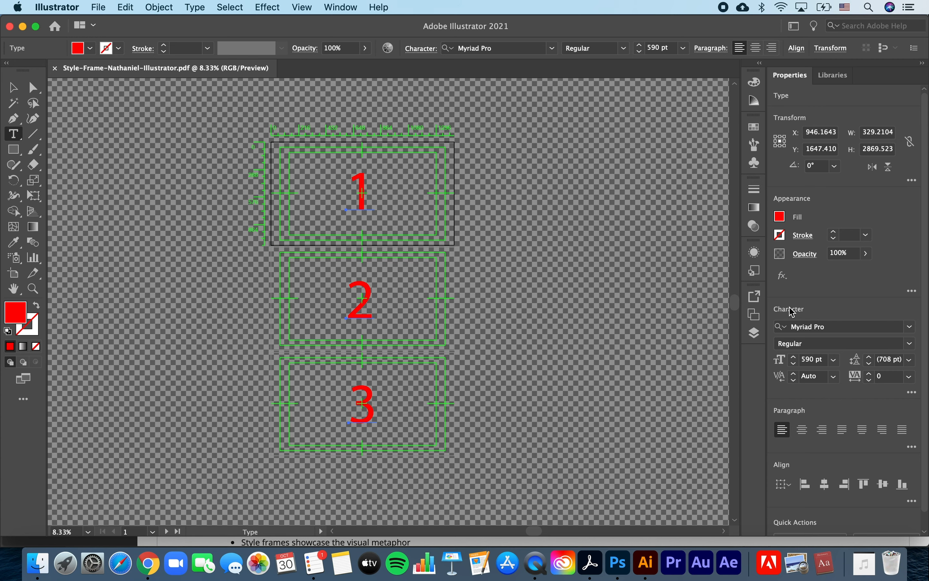
pyautogui.click(755, 333)
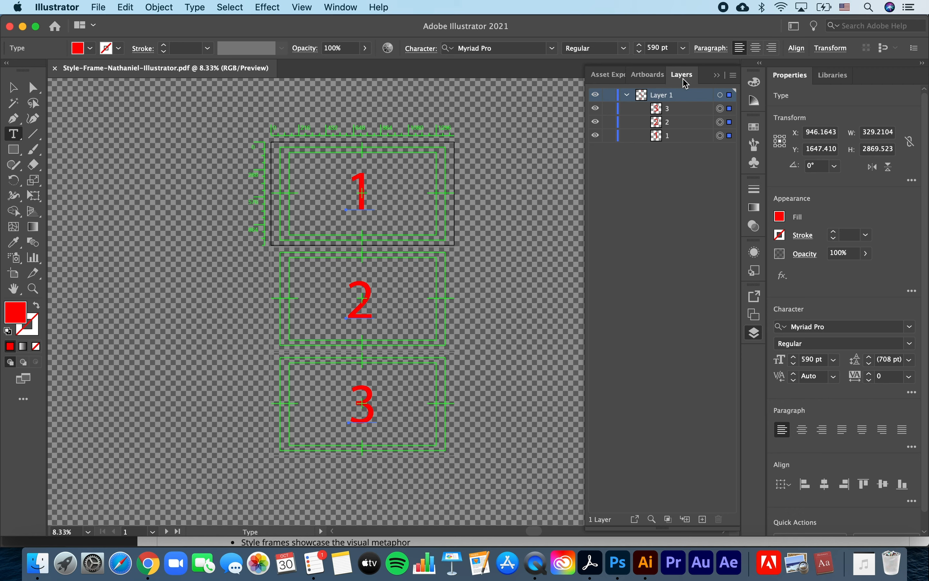
pyautogui.click(628, 95)
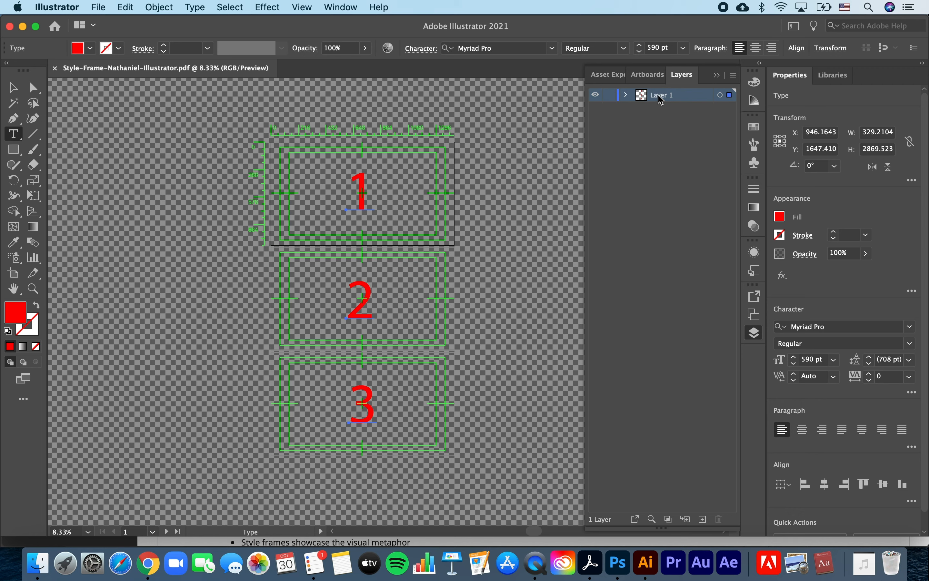
pyautogui.click(627, 95)
pyautogui.click(627, 95)
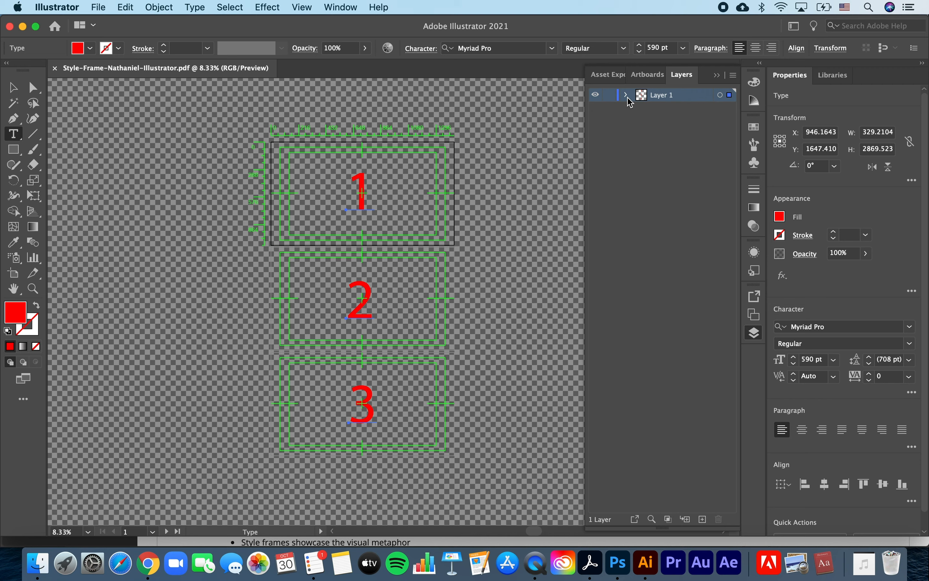
# Go through Artboard 1, Artboard 2 and Artboard 3 to examine the frame each one covers
pyautogui.click(648, 75)
pyautogui.click(636, 107)
pyautogui.click(636, 119)
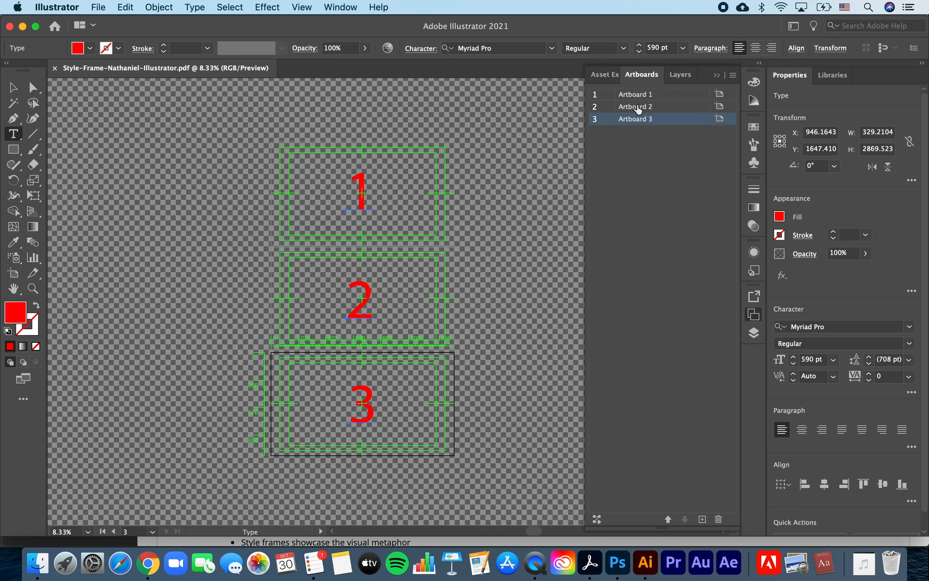
pyautogui.click(636, 94)
pyautogui.click(636, 106)
pyautogui.click(637, 119)
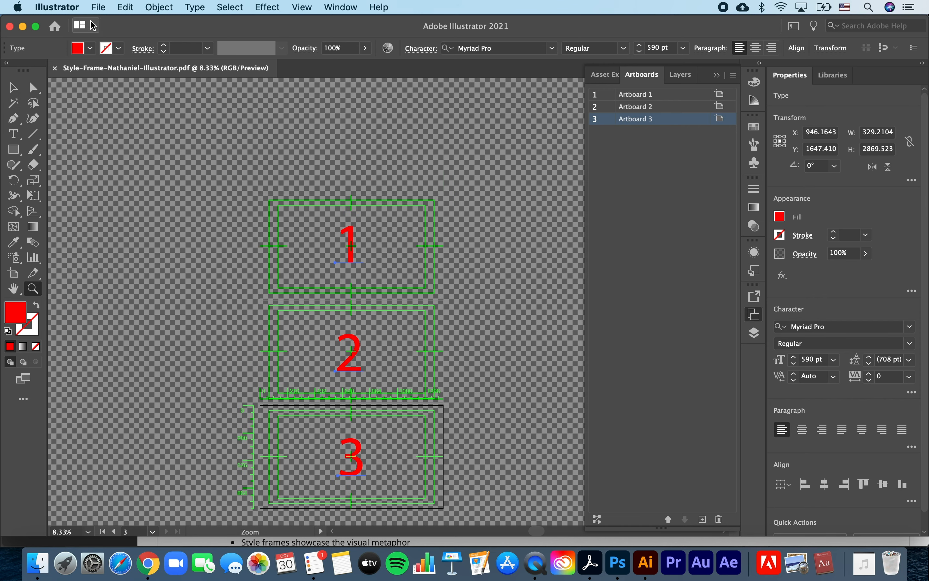
# Begin saving the three-artboard style frame document to the Desktop in Adobe PDF (pdf) format
pyautogui.click(98, 11)
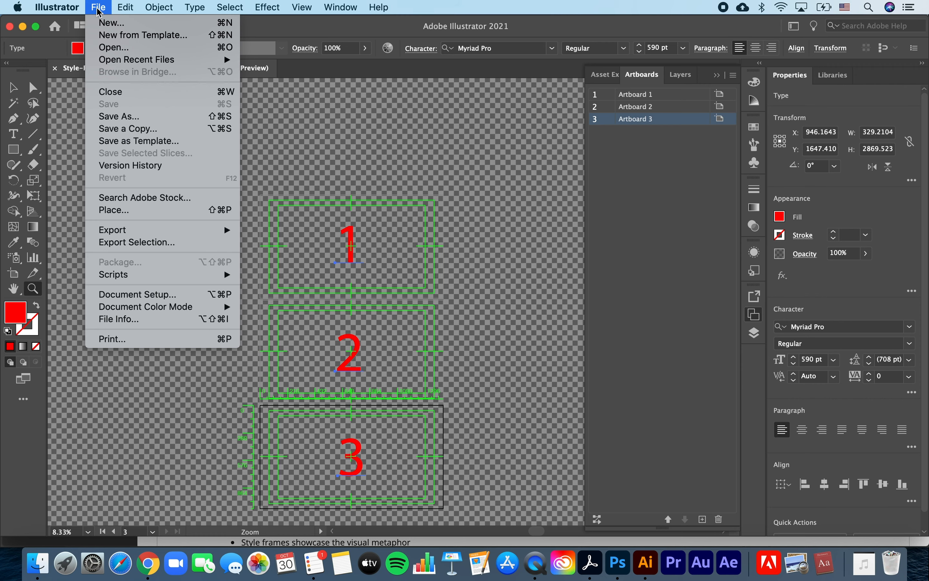
pyautogui.click(100, 119)
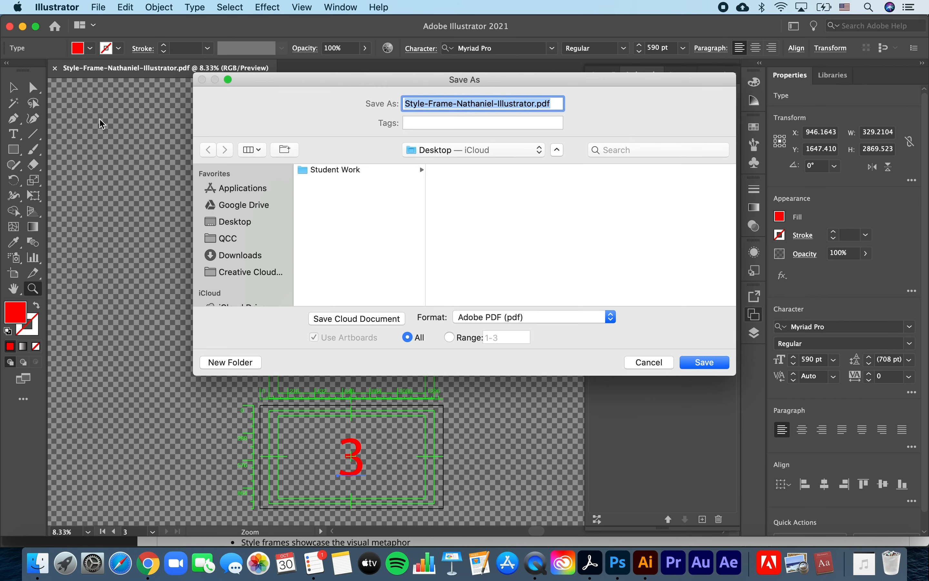
pyautogui.click(468, 318)
pyautogui.click(467, 291)
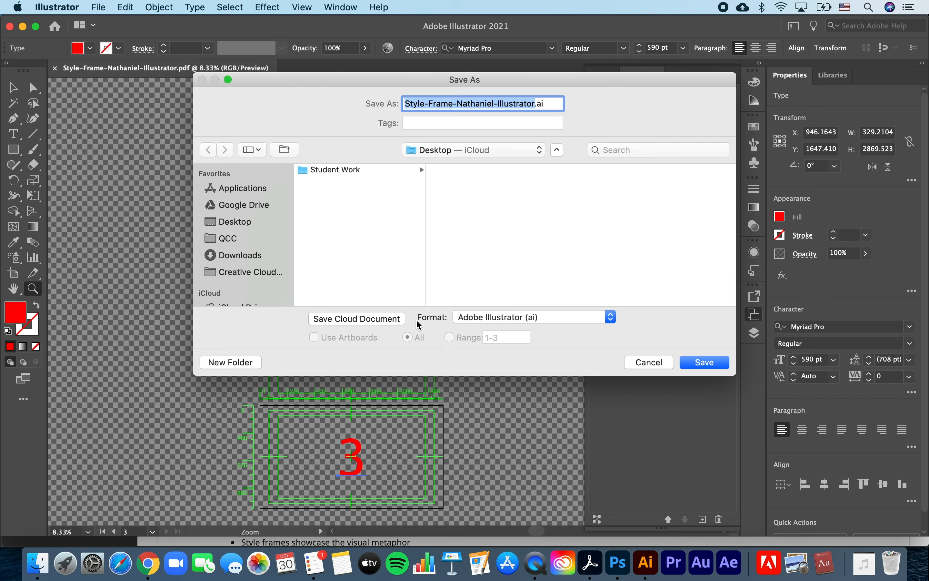
pyautogui.click(566, 325)
pyautogui.click(552, 355)
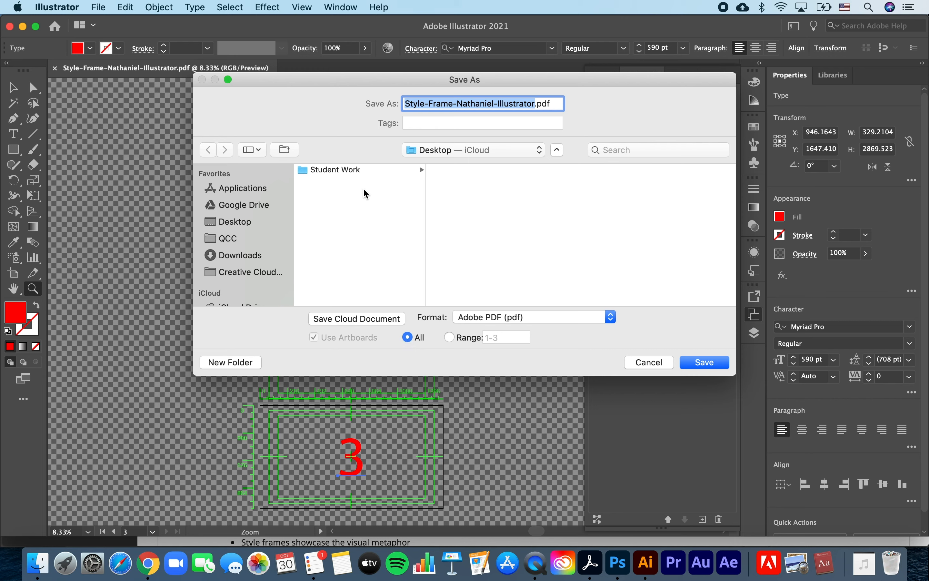
# Save the PDF of all artboards with Preserve Illustrator Editing Capabilities turned off
pyautogui.click(721, 363)
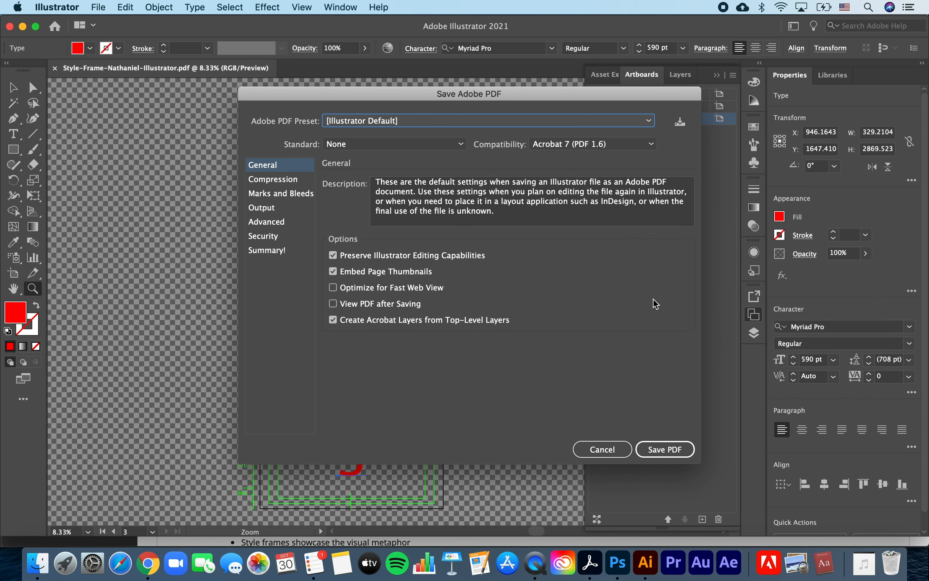
pyautogui.click(333, 256)
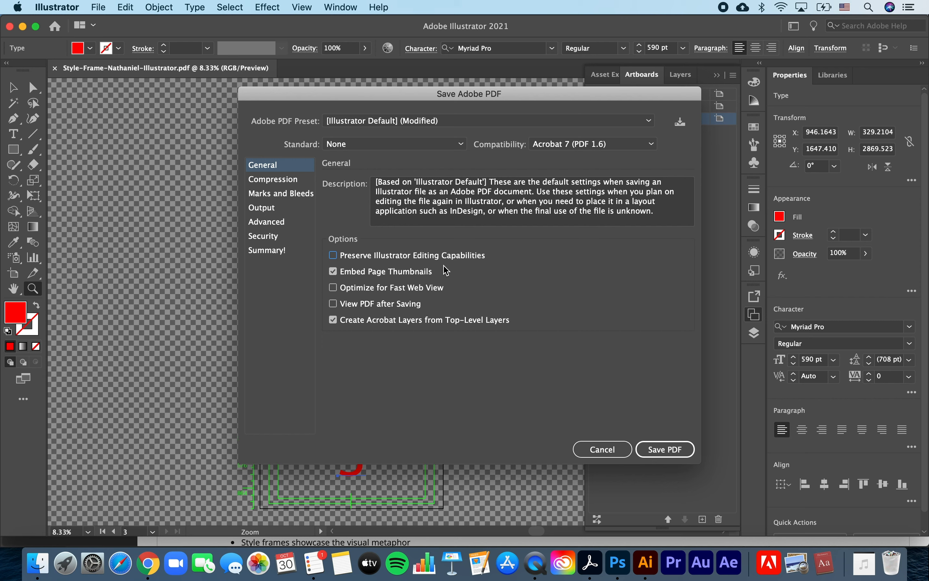
pyautogui.click(669, 454)
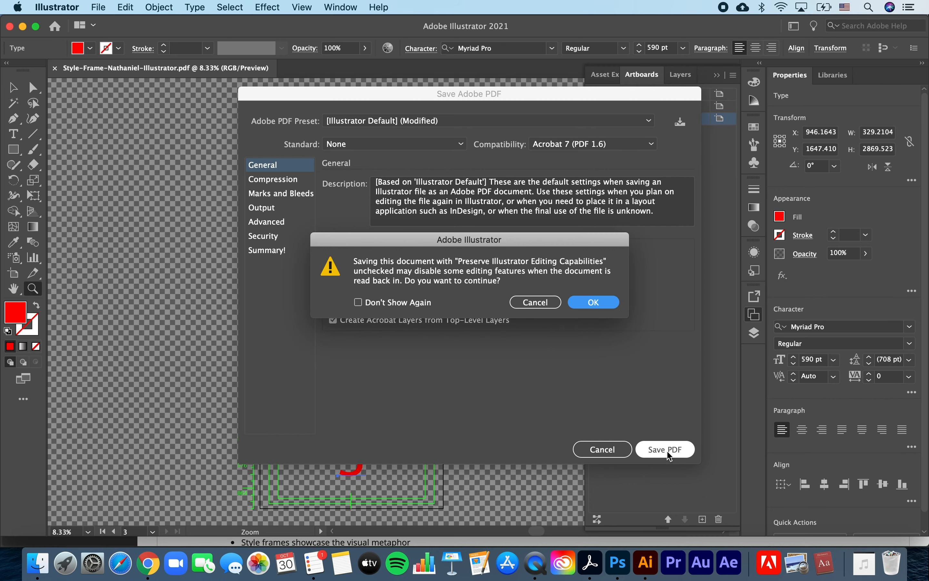
pyautogui.click(592, 304)
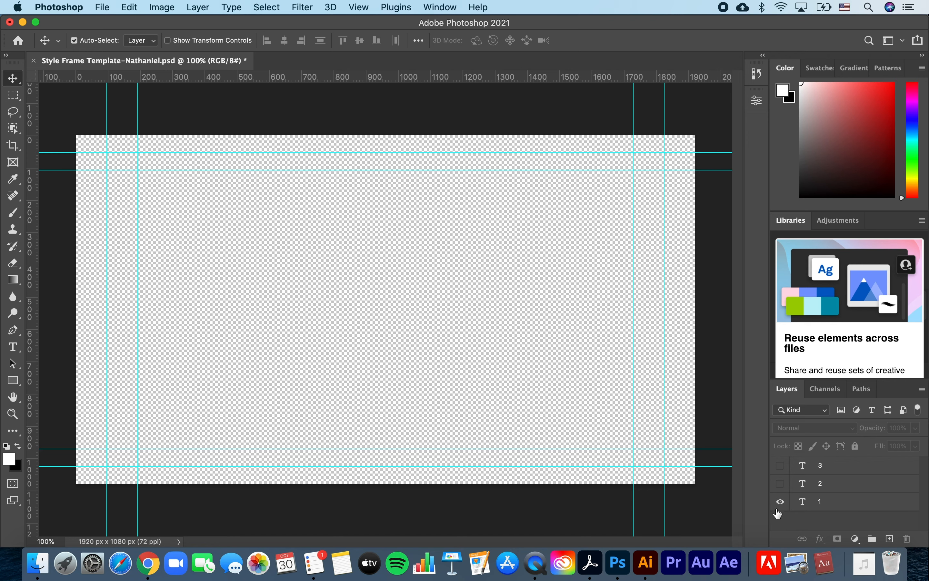
# In the Photoshop style frame template, show all three text layers, then hide layers 3 and 2, leaving only layer 1 visible
pyautogui.click(781, 502)
pyautogui.click(781, 483)
pyautogui.click(780, 466)
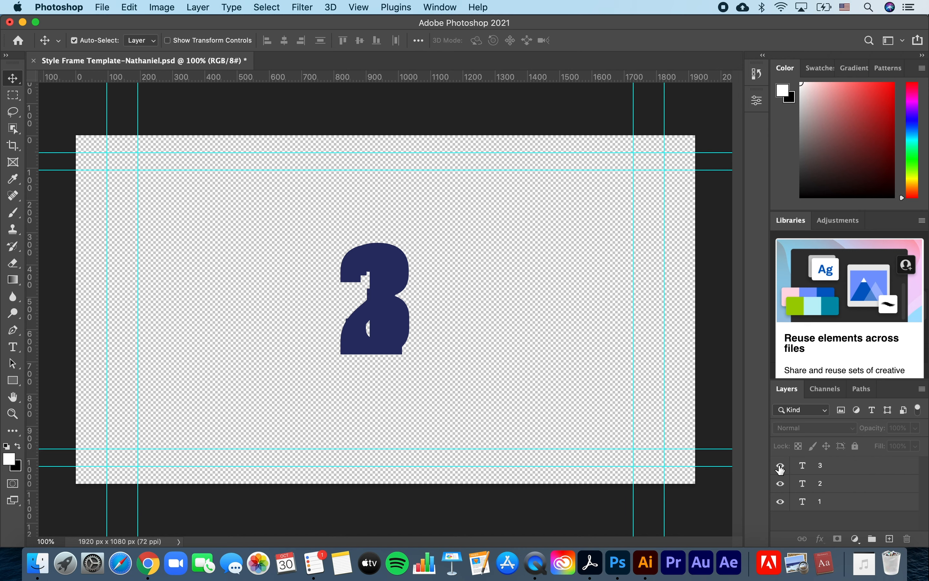
pyautogui.click(781, 466)
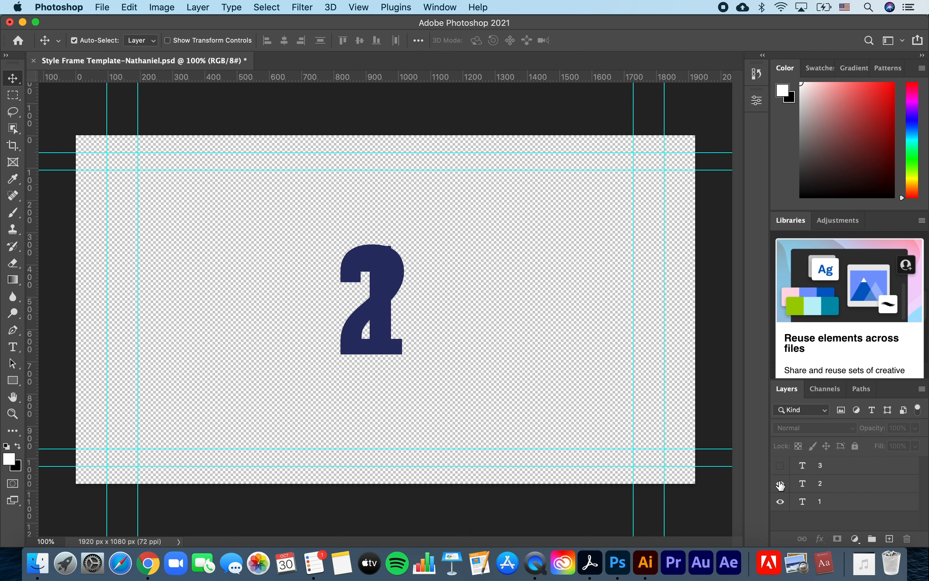
pyautogui.click(780, 484)
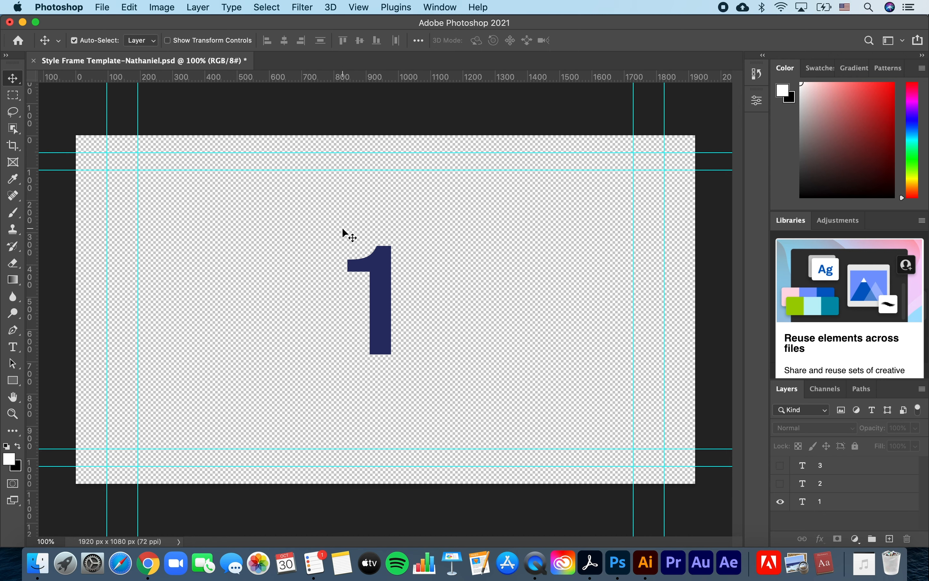
# Begin saving the first frame as a copy in Photoshop PDF format
pyautogui.click(102, 8)
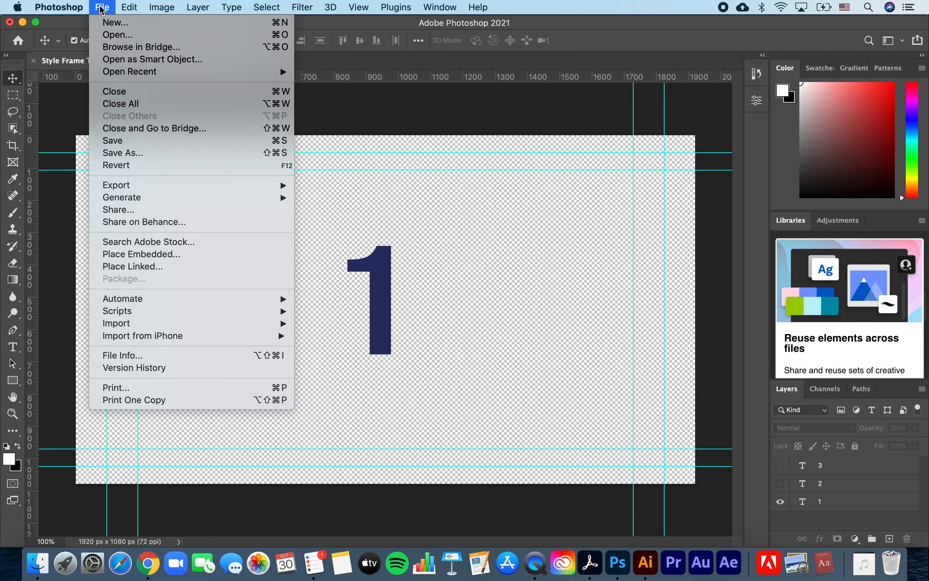
pyautogui.click(109, 153)
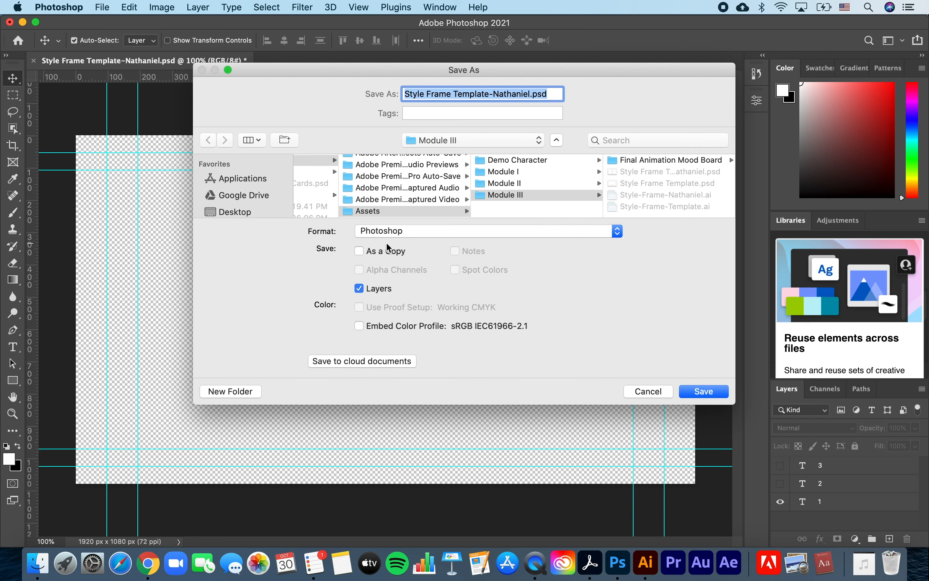
pyautogui.click(433, 234)
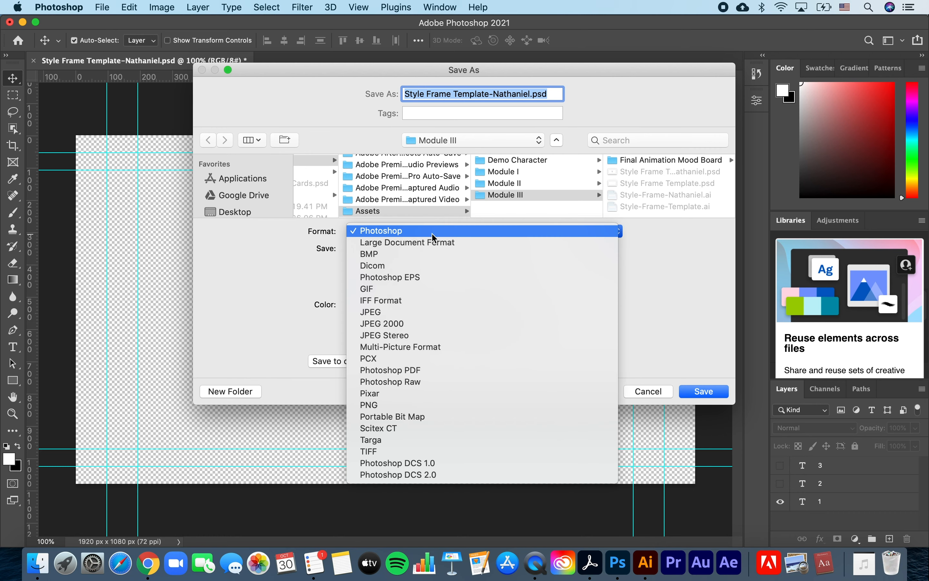
pyautogui.click(388, 230)
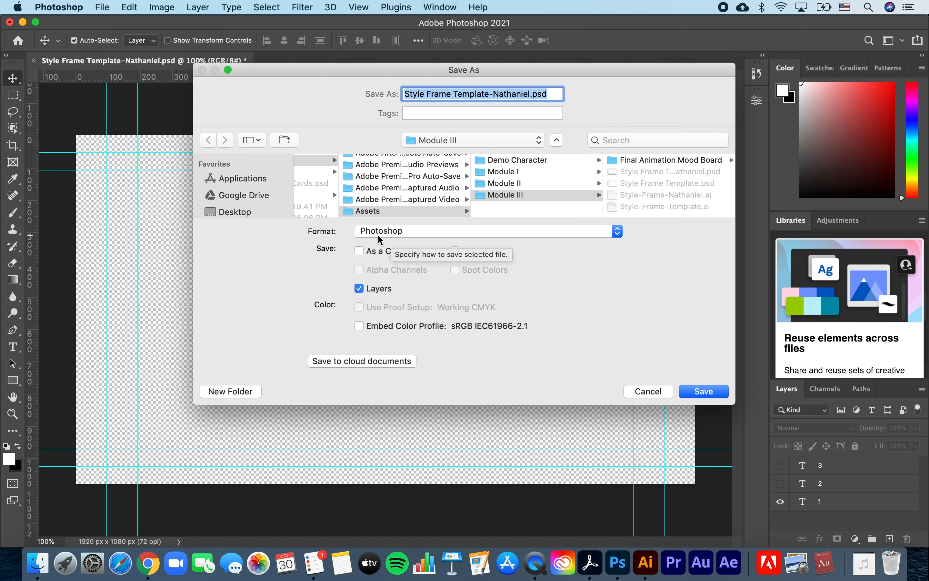
pyautogui.click(397, 231)
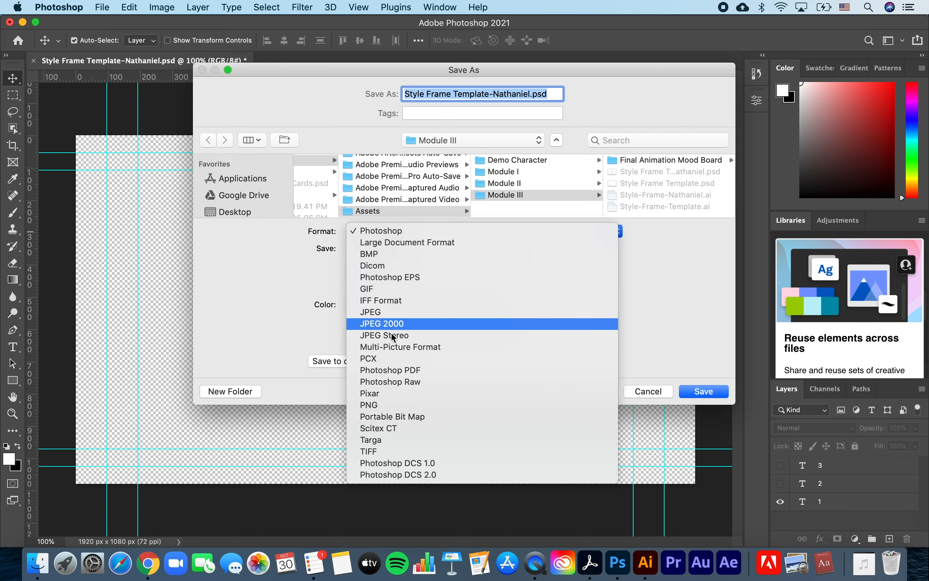
pyautogui.click(394, 370)
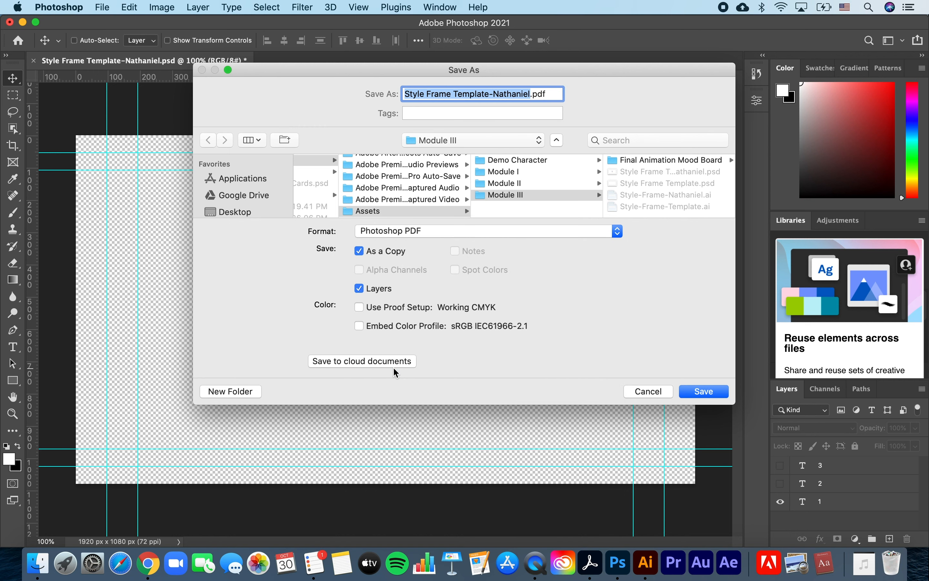
# Append -PS-1 to the PDF's file name, turn off Layers and save it to the Desktop
pyautogui.click(529, 93)
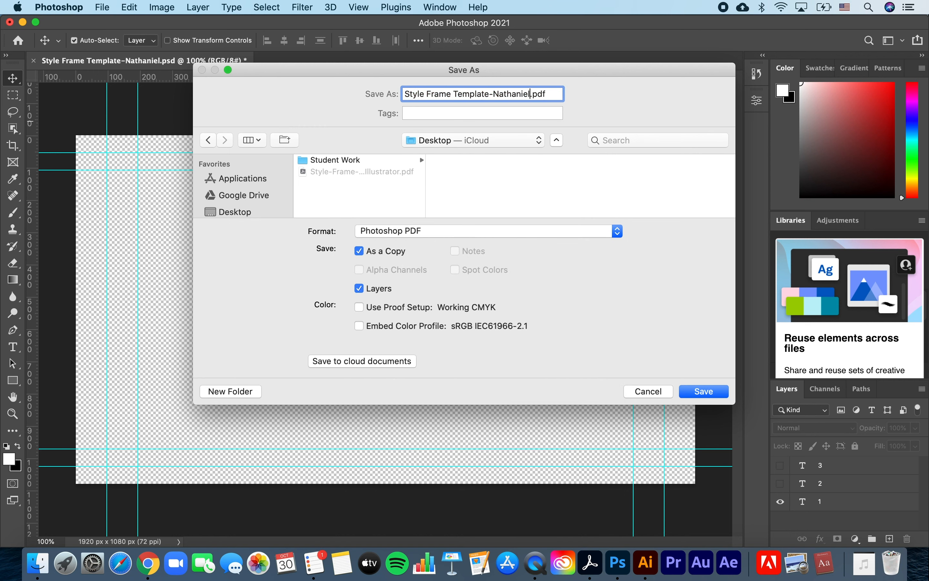
pyautogui.write('-PS-1')
pyautogui.click(360, 292)
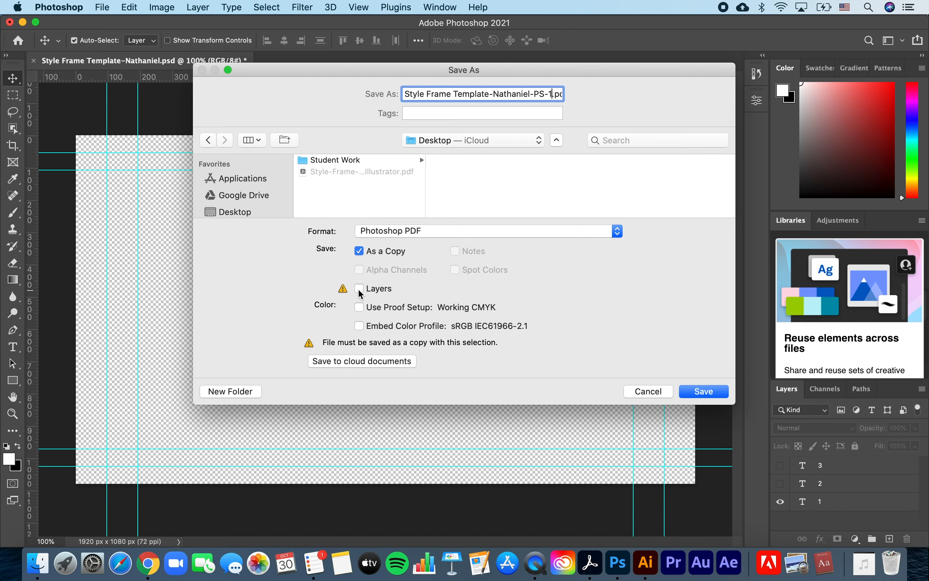
pyautogui.click(707, 391)
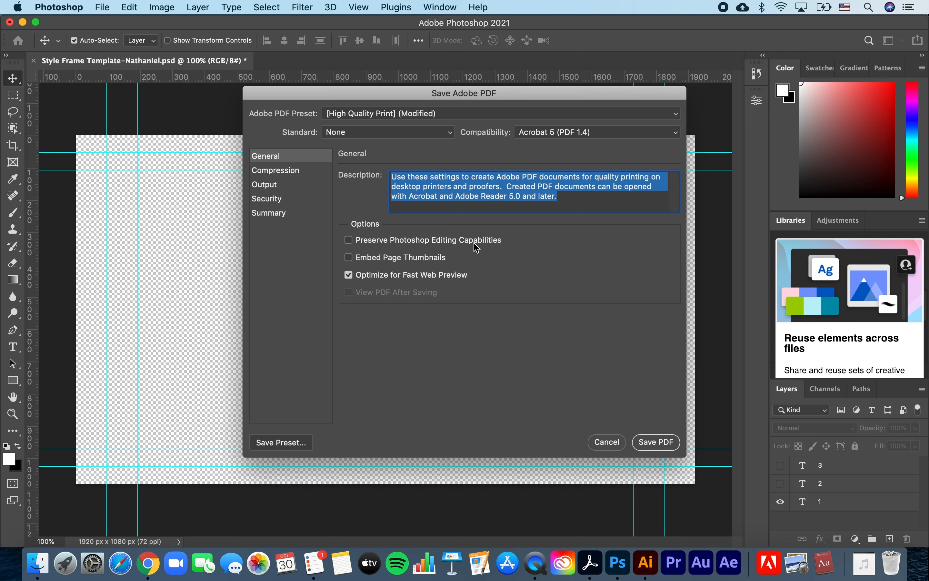
pyautogui.click(657, 442)
# Show only layer 2 and set up a Photoshop PDF copy on the Desktop with the file name suffix -PS-2
pyautogui.click(781, 484)
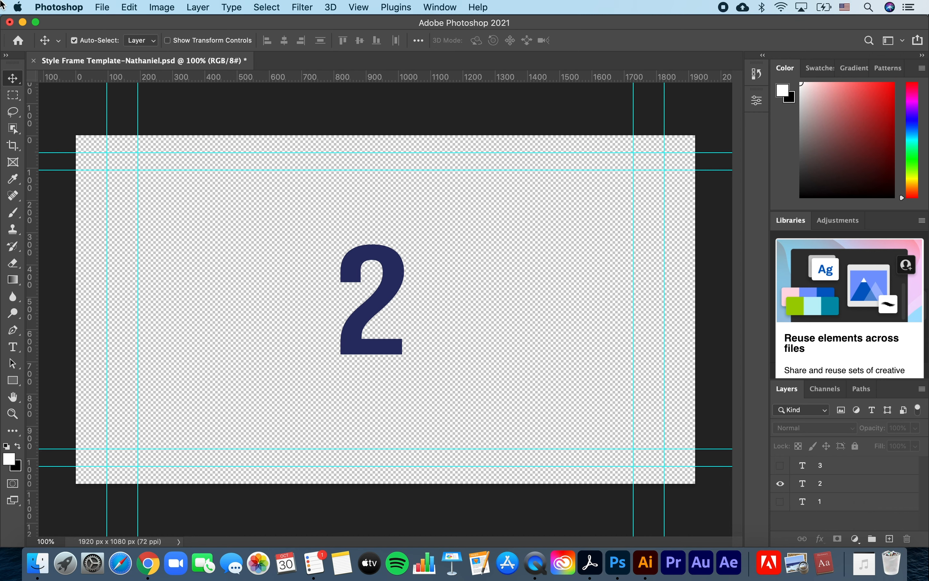
pyautogui.click(96, 10)
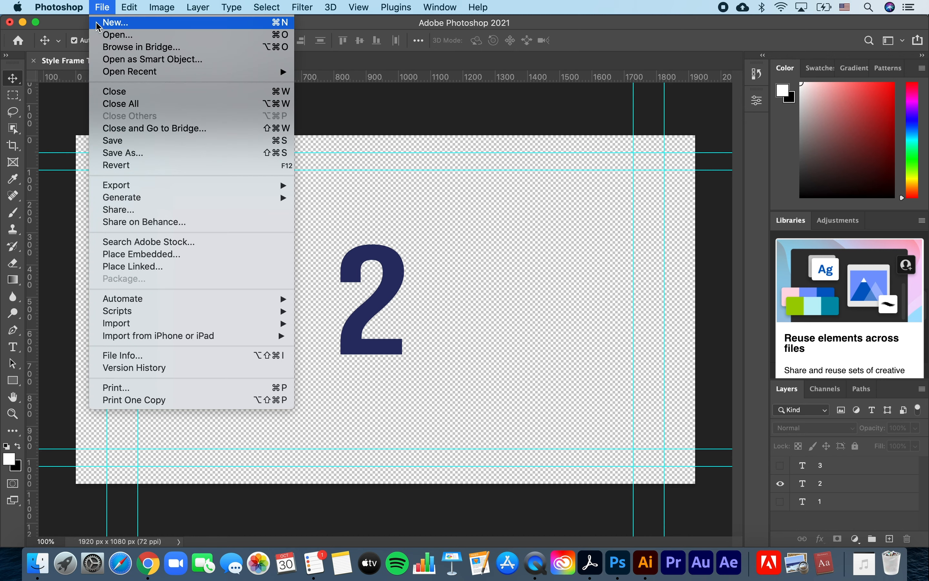
pyautogui.click(122, 156)
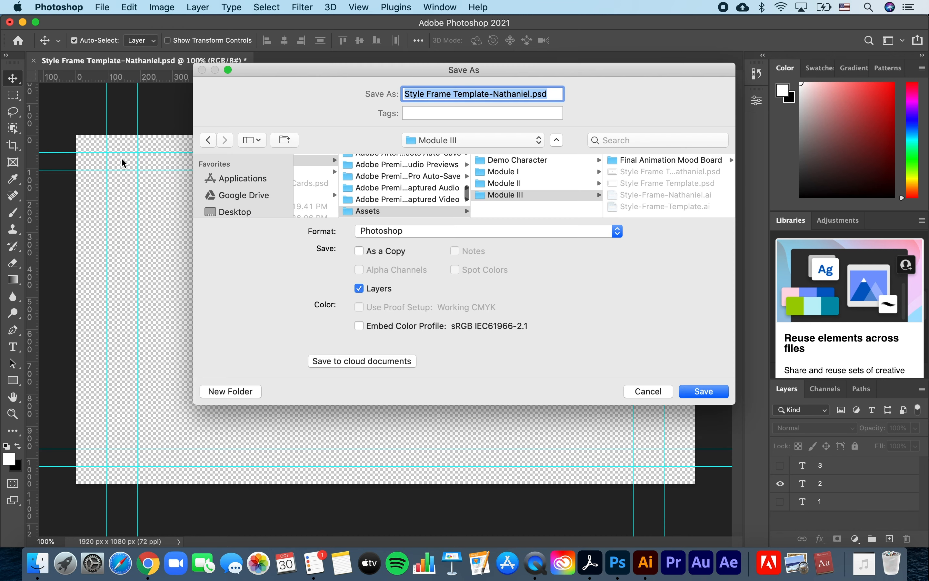
pyautogui.click(379, 230)
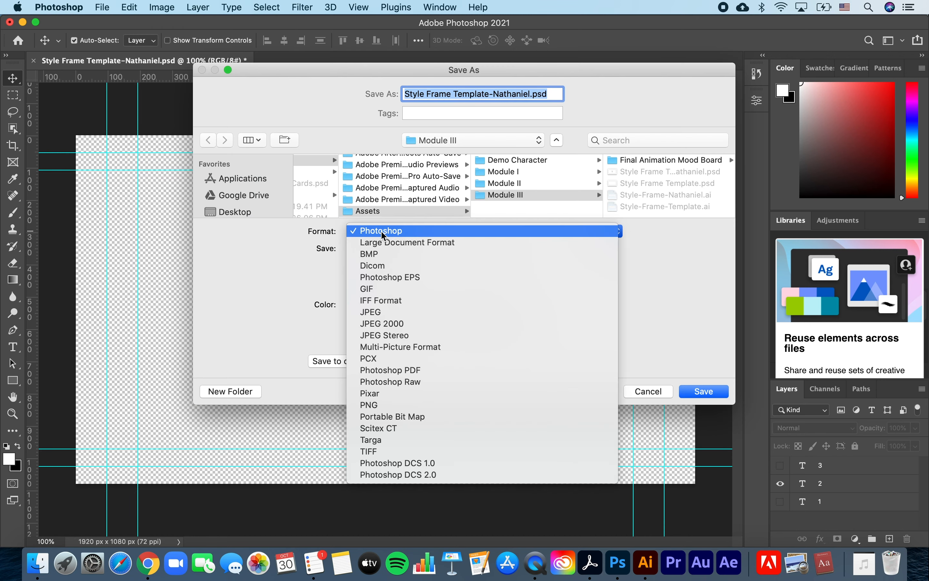
pyautogui.click(401, 371)
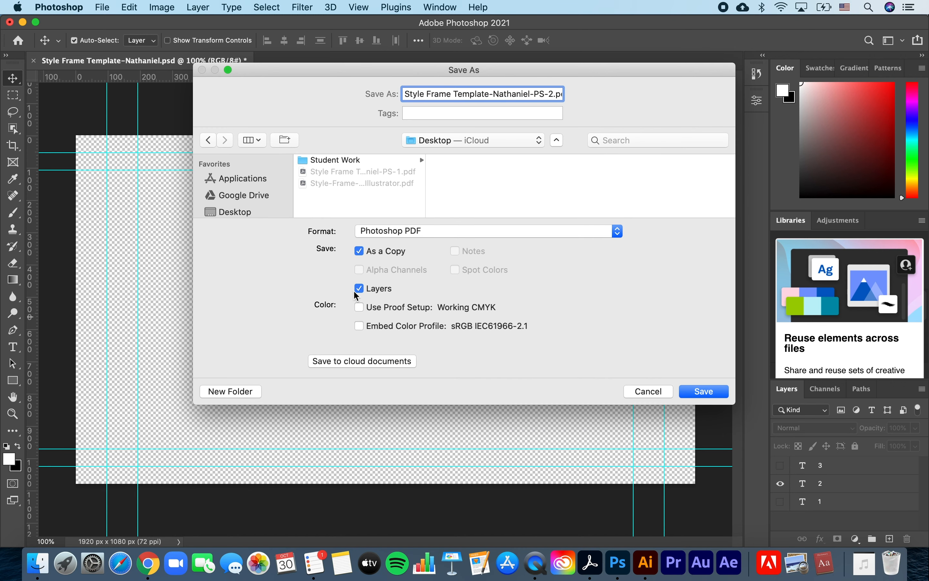
# Turn off Layers for the second frame's copy and save it as a PDF
pyautogui.click(359, 288)
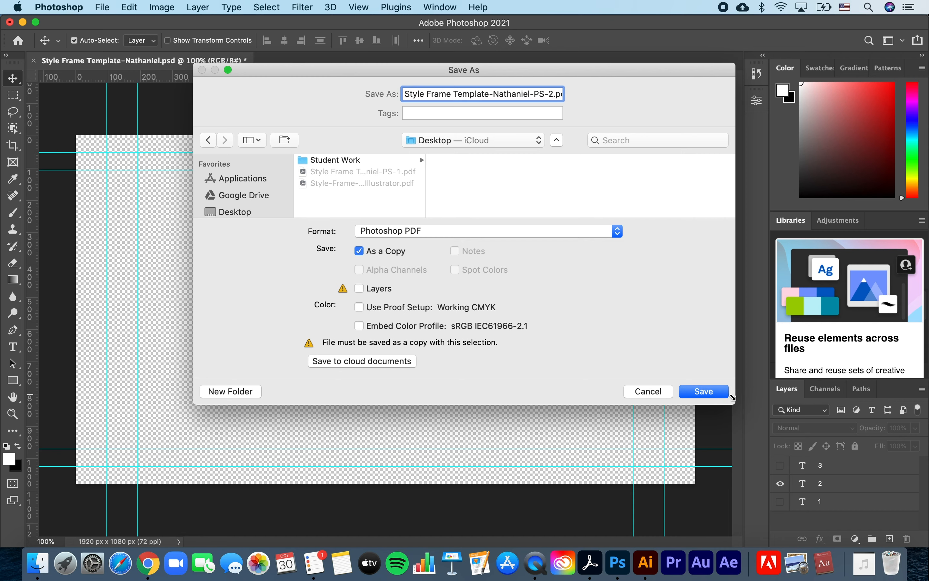
pyautogui.click(720, 396)
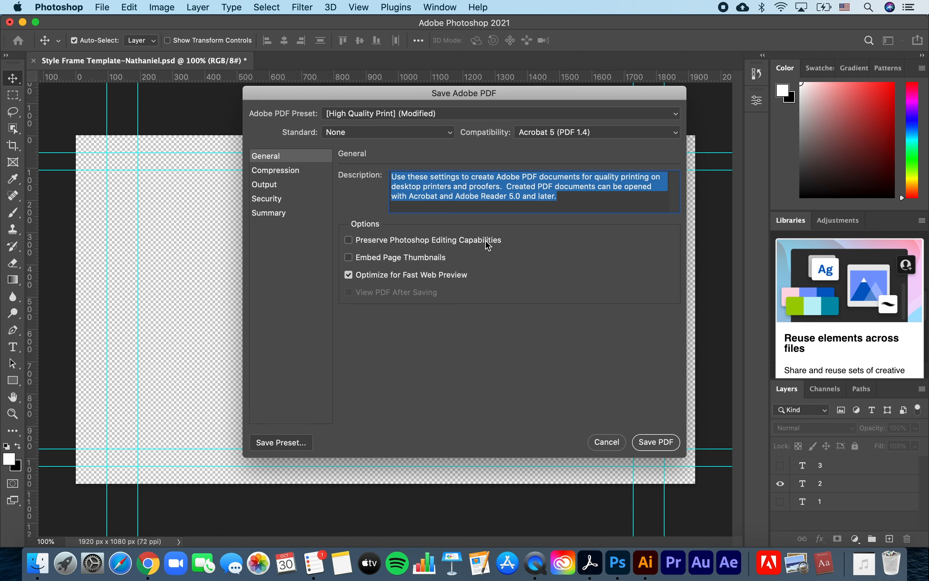
pyautogui.click(655, 444)
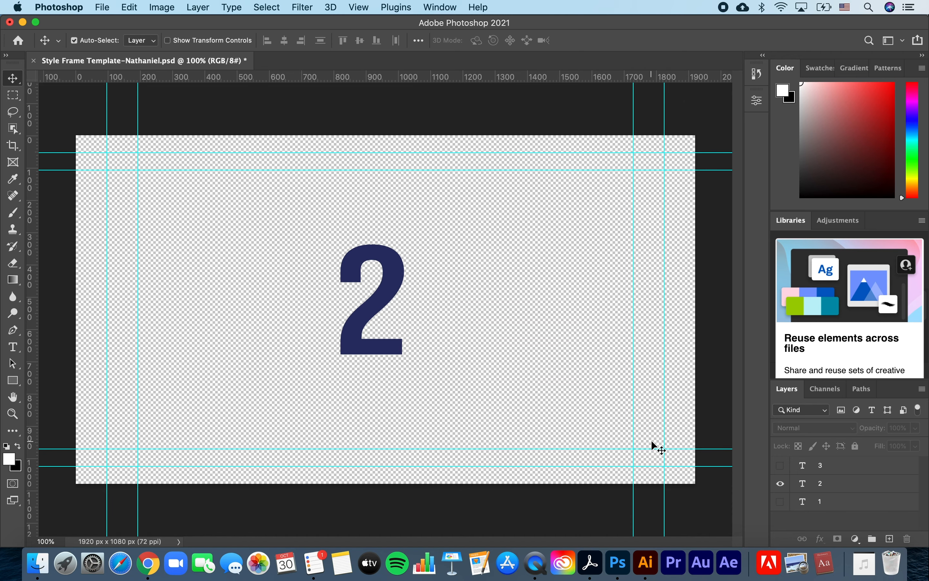
# Show only layer 3 and begin saving it as a copy in Photoshop PDF format with Layers turned off
pyautogui.click(781, 484)
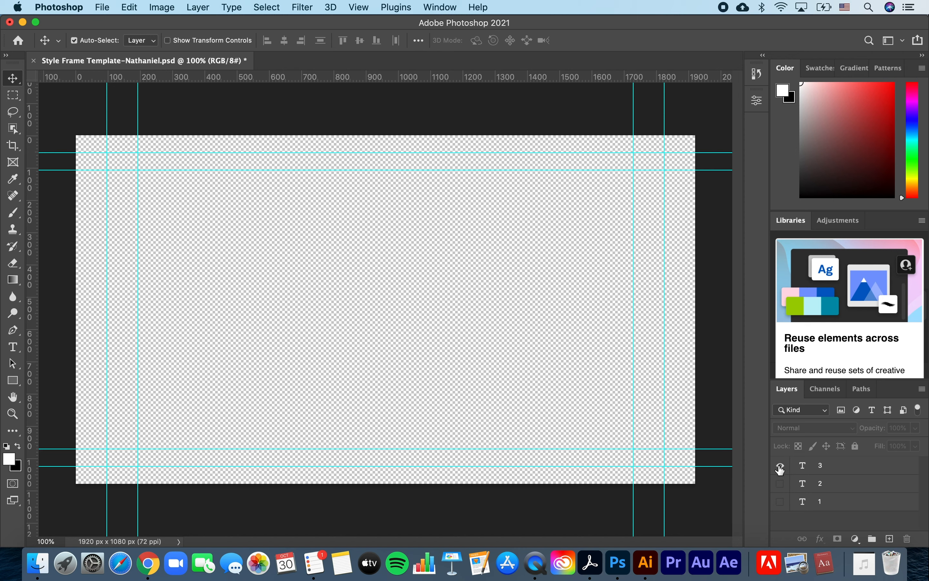
pyautogui.click(780, 467)
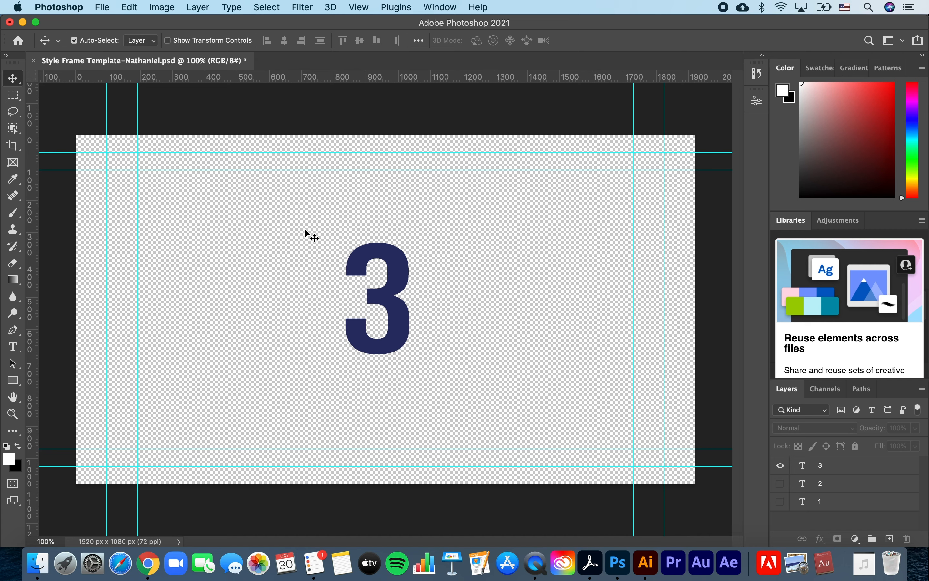
pyautogui.click(101, 8)
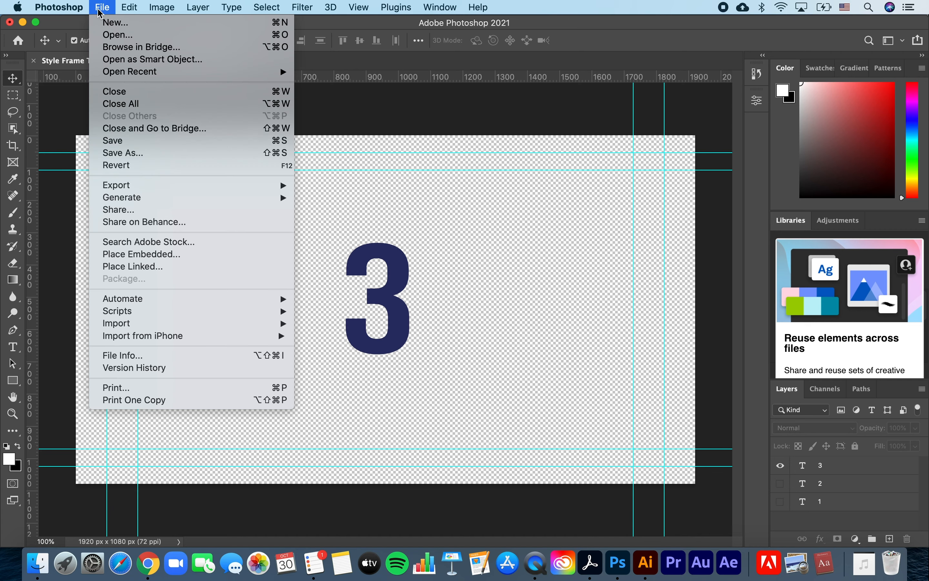
pyautogui.click(119, 153)
pyautogui.click(453, 232)
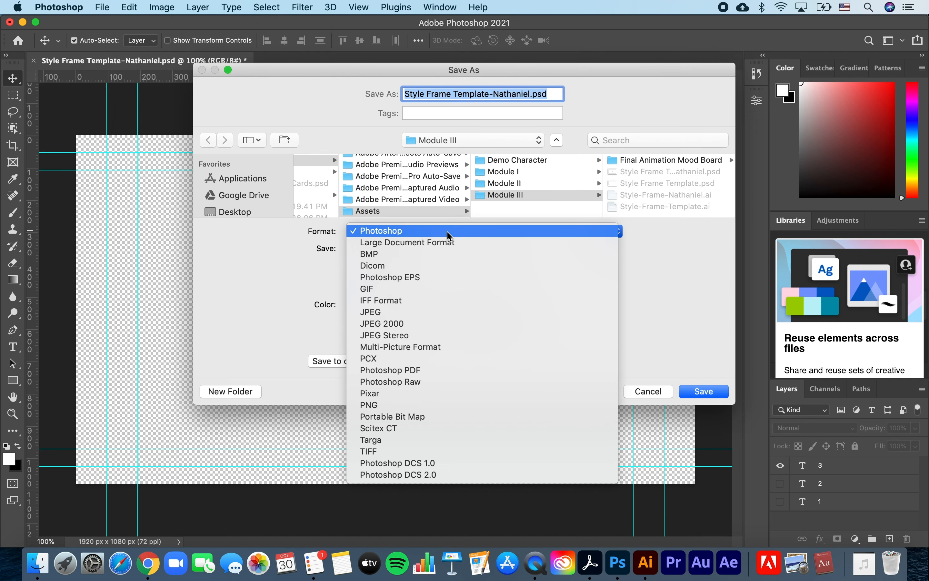
pyautogui.click(435, 371)
pyautogui.click(358, 286)
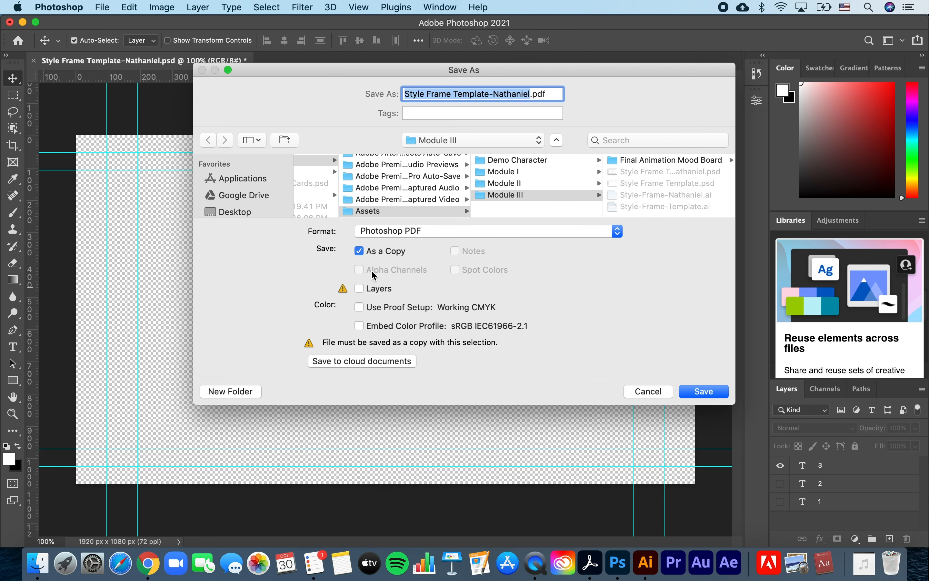
# Set the third frame's file name suffix to -PS-3 and save the PDF to the Desktop
pyautogui.press('super+shift+d')
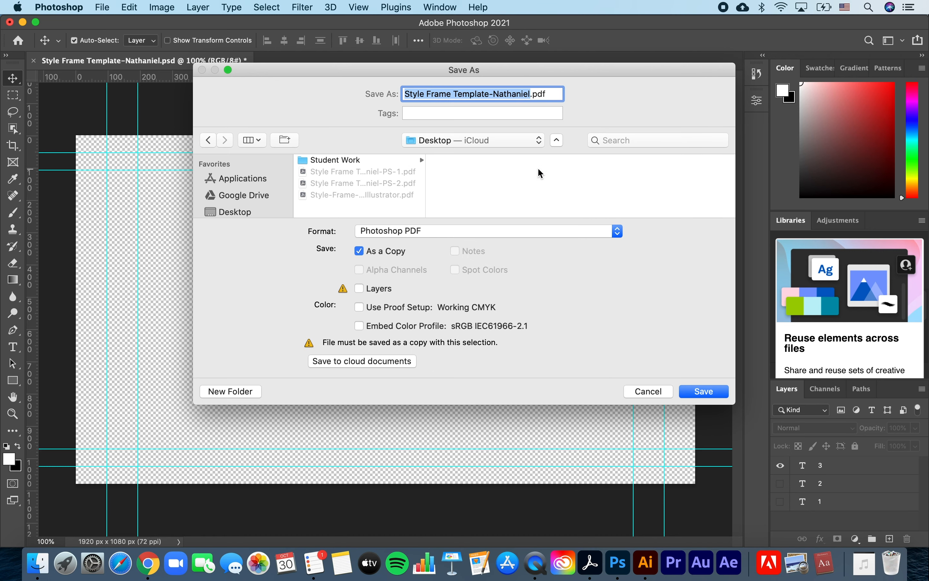
pyautogui.click(395, 183)
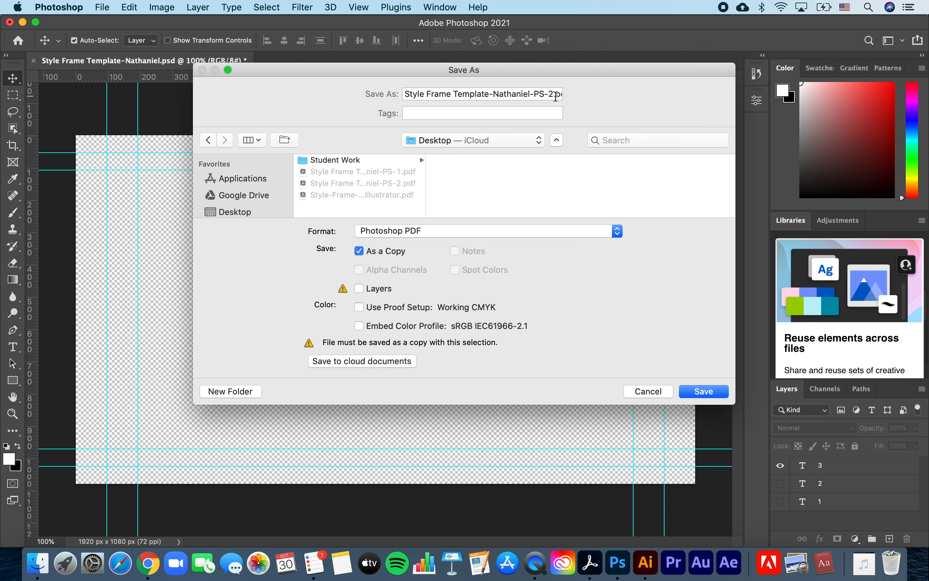
pyautogui.click(554, 93)
pyautogui.press('BackSpace')
pyautogui.write('3')
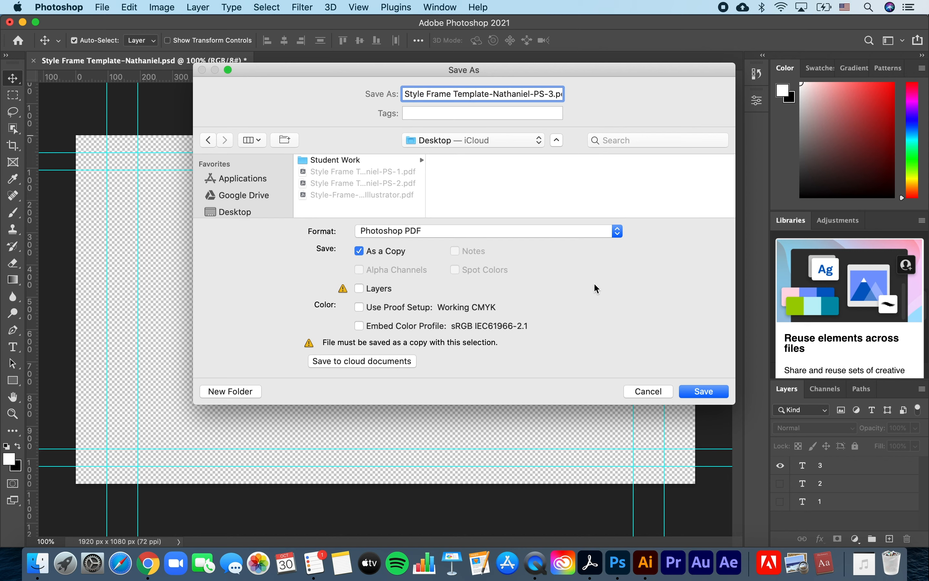
pyautogui.click(696, 395)
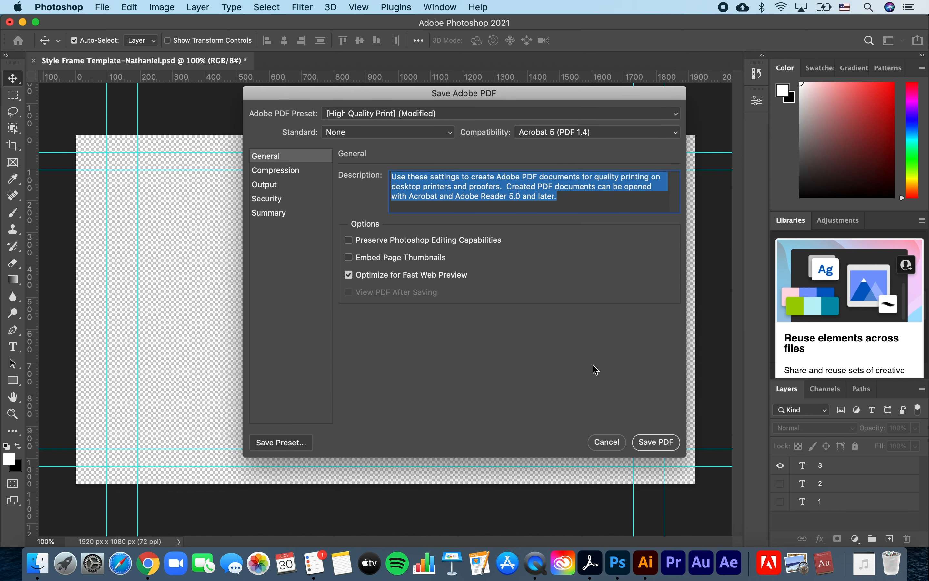
pyautogui.click(657, 442)
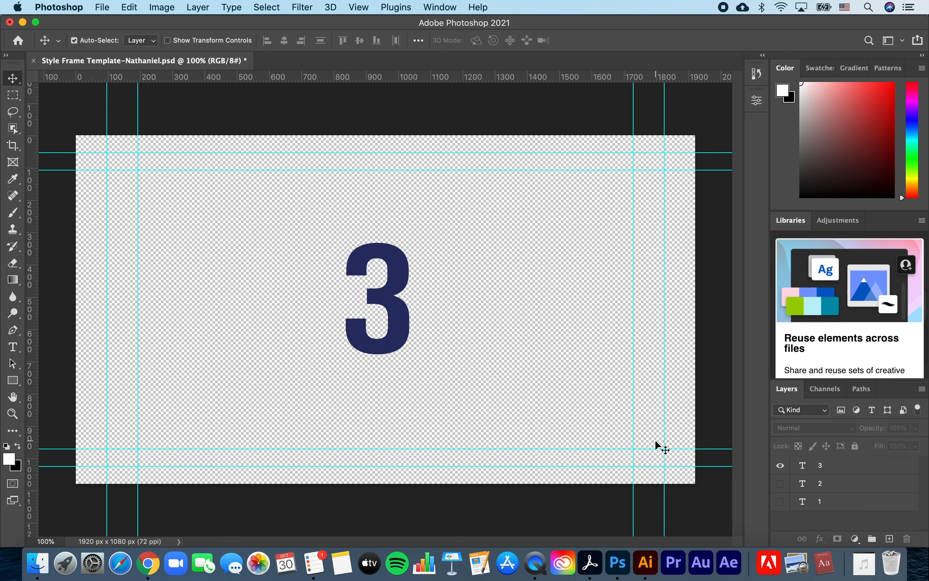
# Switch to Acrobat Pro DC and start combining files into a single PDF
pyautogui.click(592, 565)
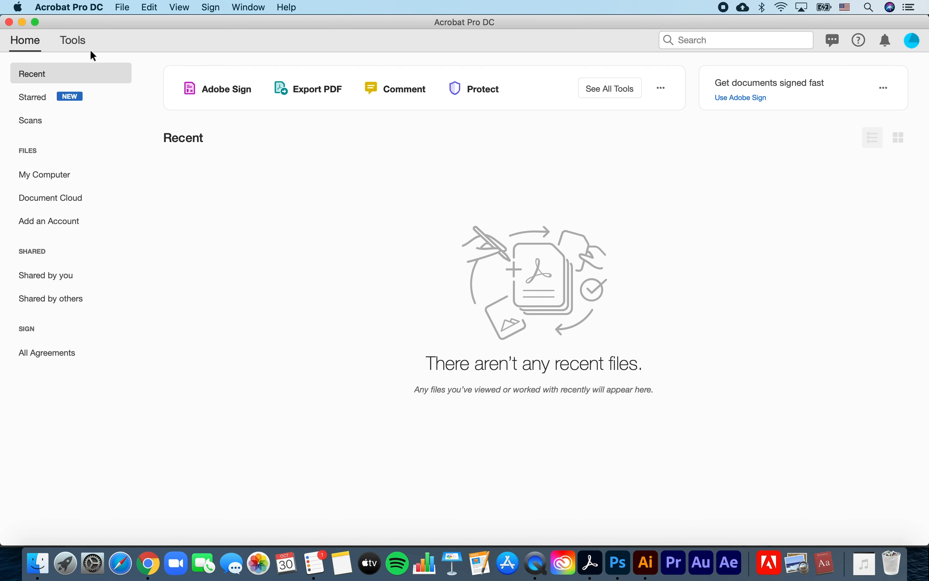
pyautogui.click(122, 8)
pyautogui.moveTo(130, 67)
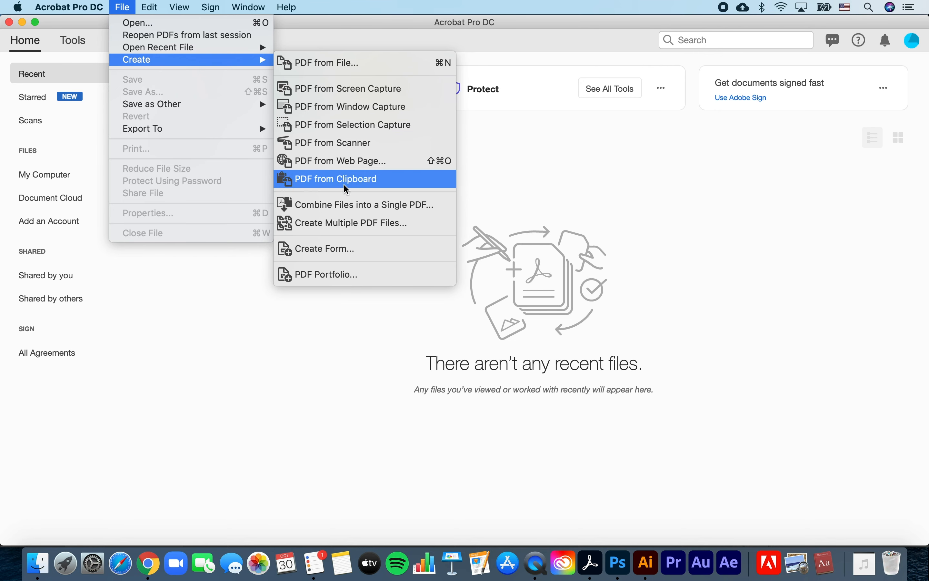
pyautogui.click(402, 204)
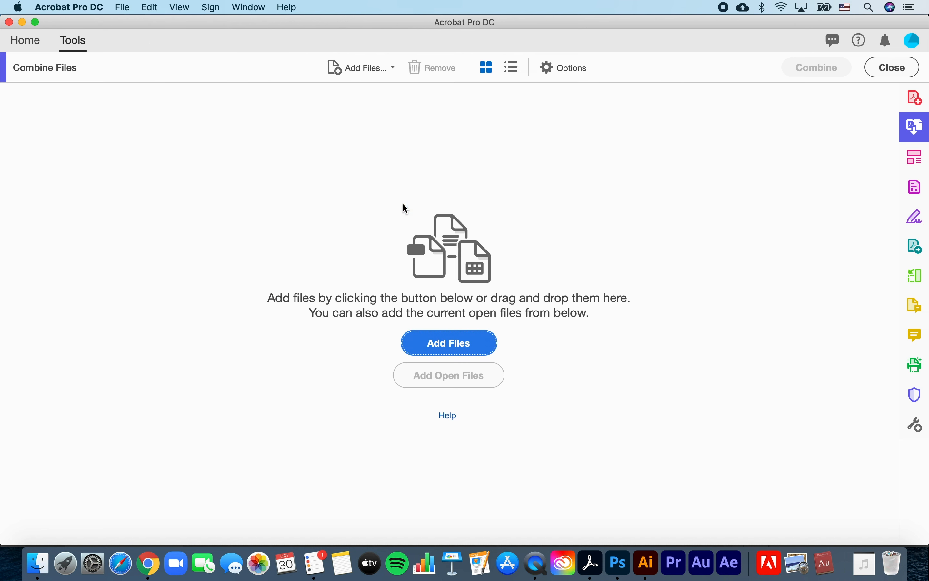
# Add the PS-1, PS-2 and PS-3 PDFs from the Desktop and combine them
pyautogui.click(464, 343)
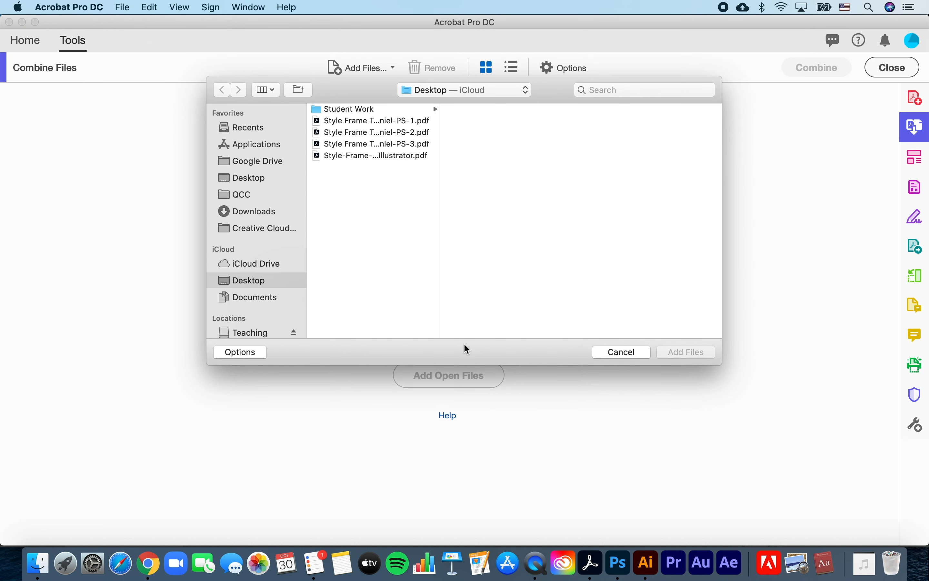
pyautogui.click(400, 121)
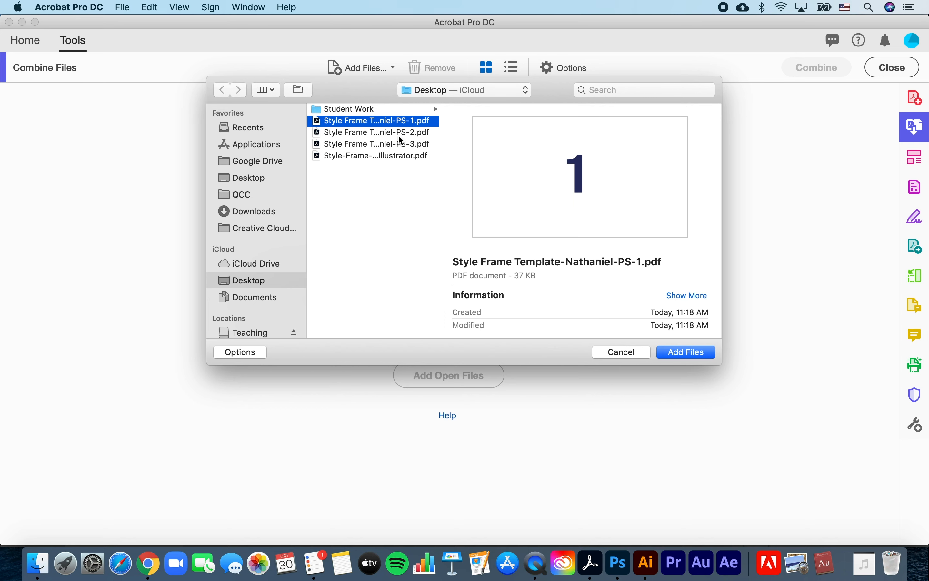
pyautogui.keyDown('shift'); pyautogui.click(400, 145); pyautogui.keyUp('shift')
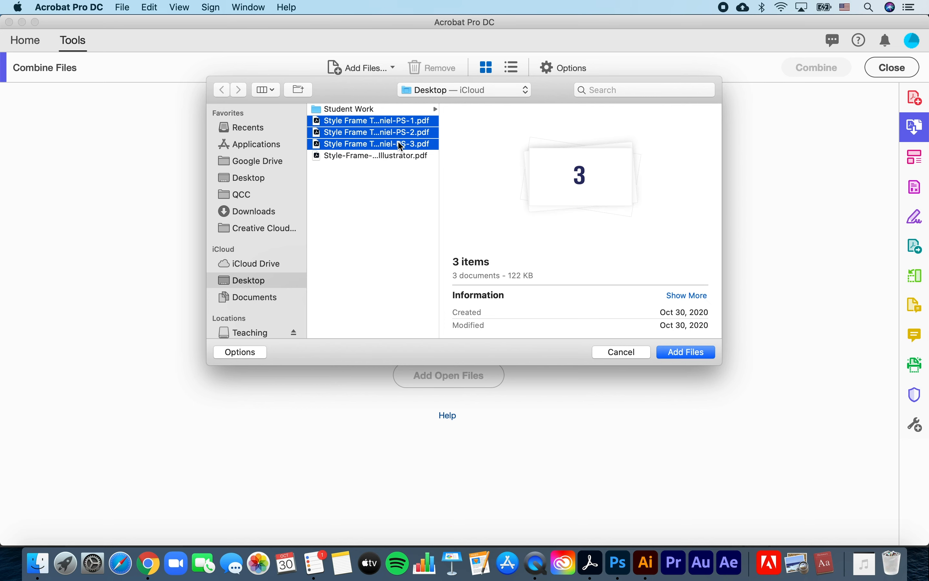
pyautogui.click(698, 358)
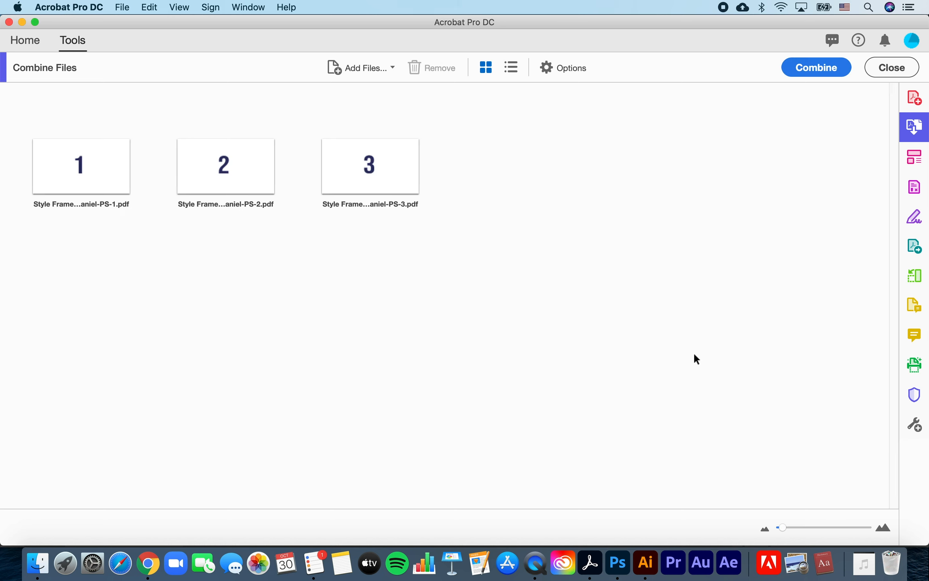
pyautogui.click(810, 72)
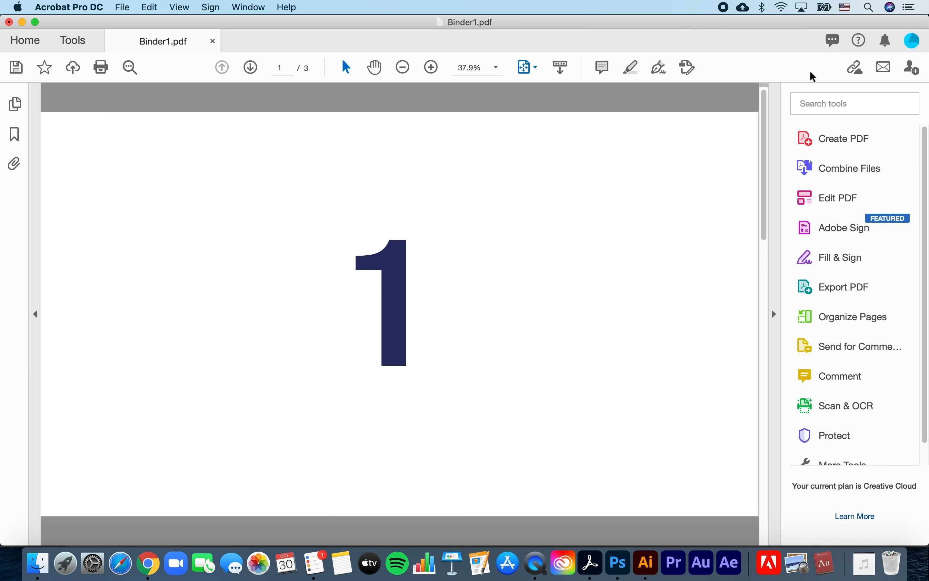
# Save the combined PDF to the Desktop, naming it with the author's first name followed by -Title-Sequence-SF
pyautogui.scroll(-4, 570, 228)
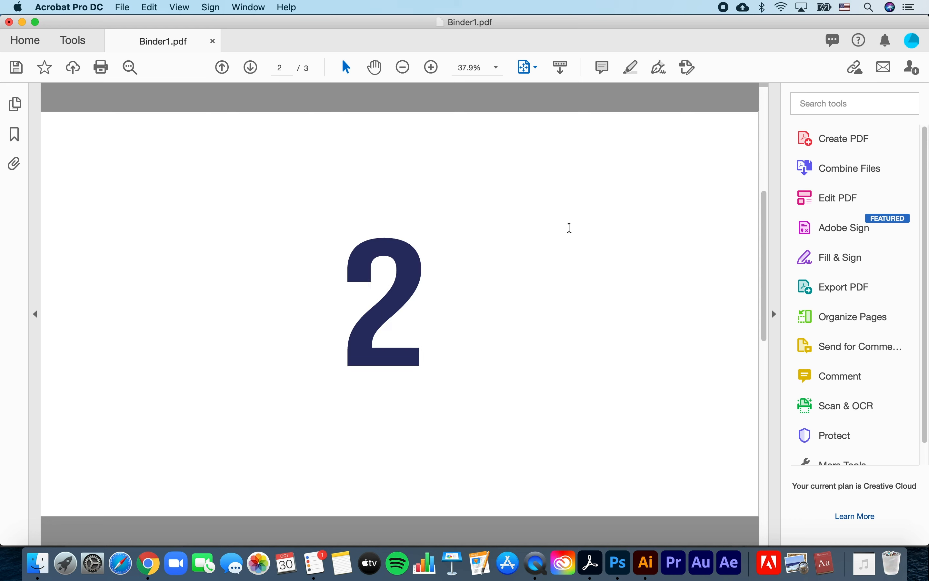
pyautogui.scroll(2, 570, 228)
pyautogui.scroll(1, 570, 228)
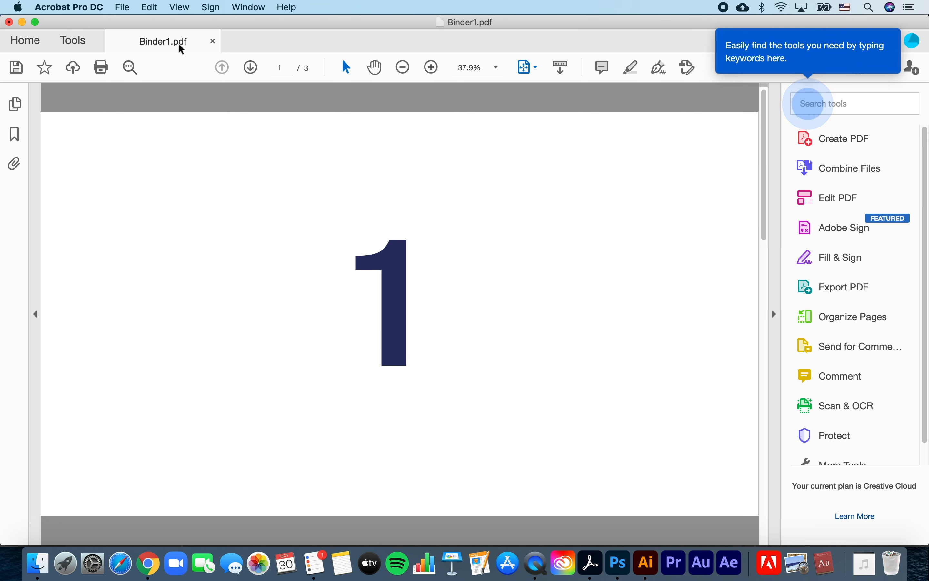
pyautogui.click(123, 8)
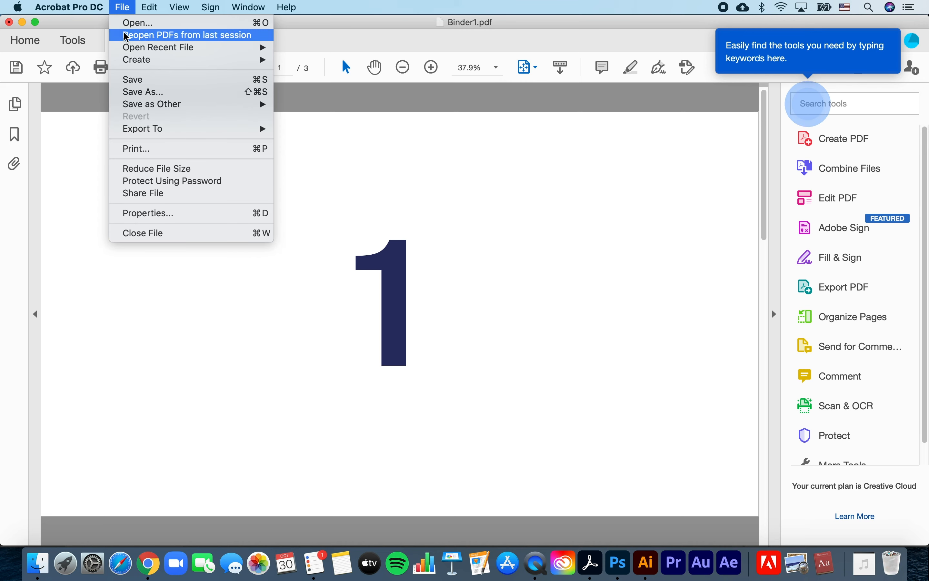
pyautogui.click(138, 93)
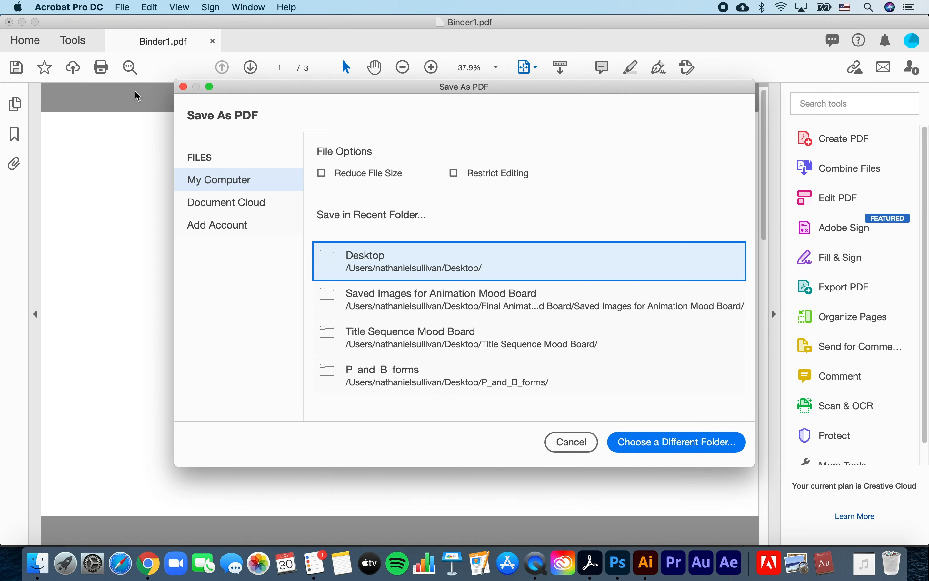
pyautogui.click(391, 269)
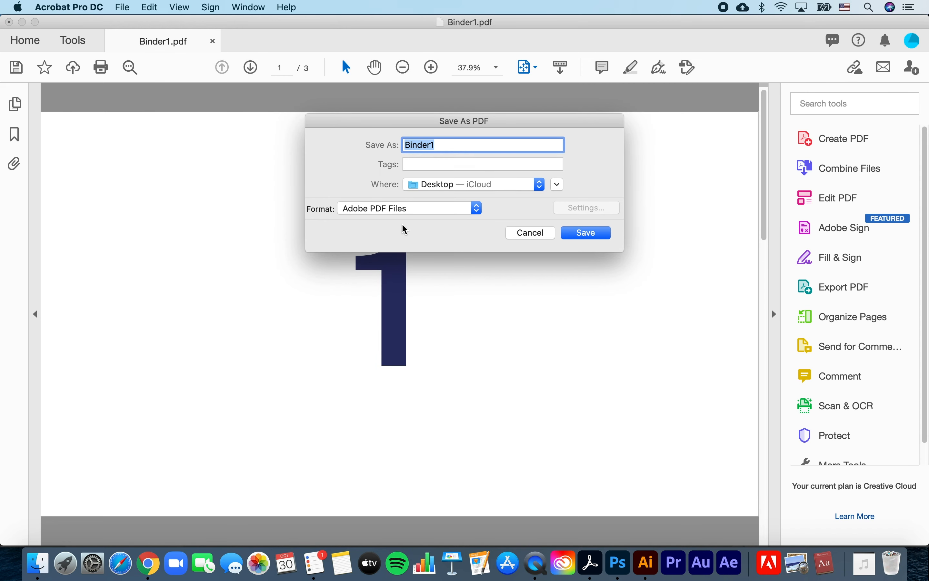
pyautogui.write('Nathaniel-Title-Sequence-SF')
pyautogui.press('Return')
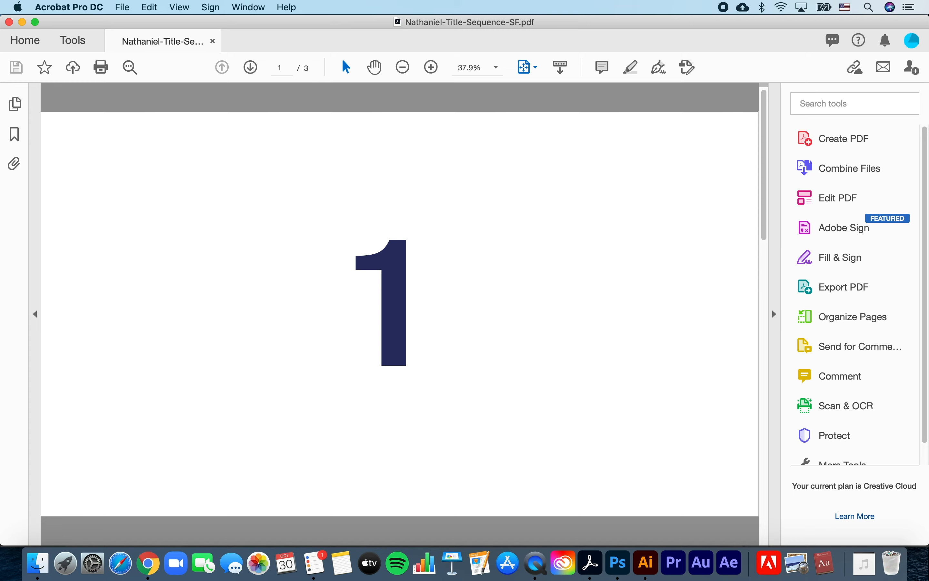
# Switch to Chrome and open the Style Frames submission assignment on the Week 12 page
pyautogui.click(148, 564)
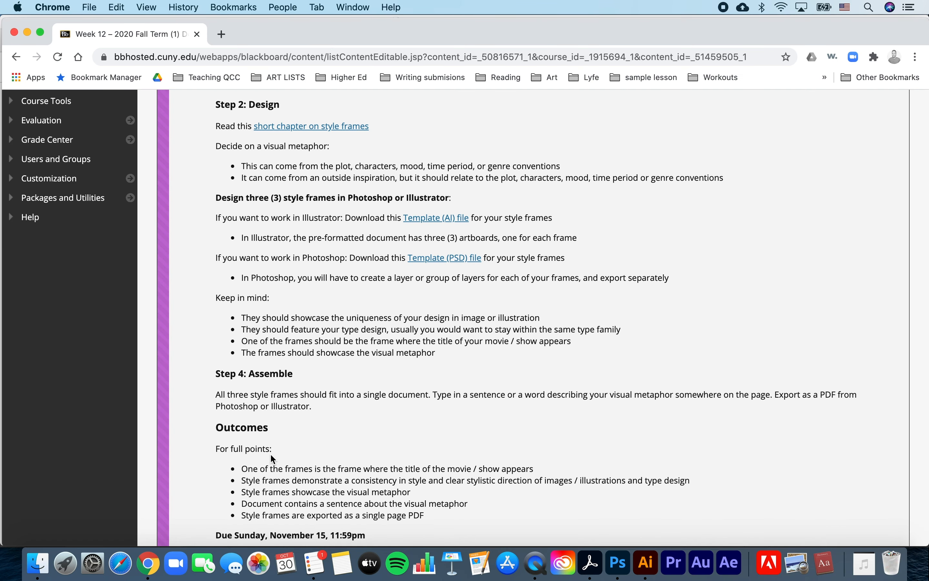
pyautogui.scroll(-5, 271, 456)
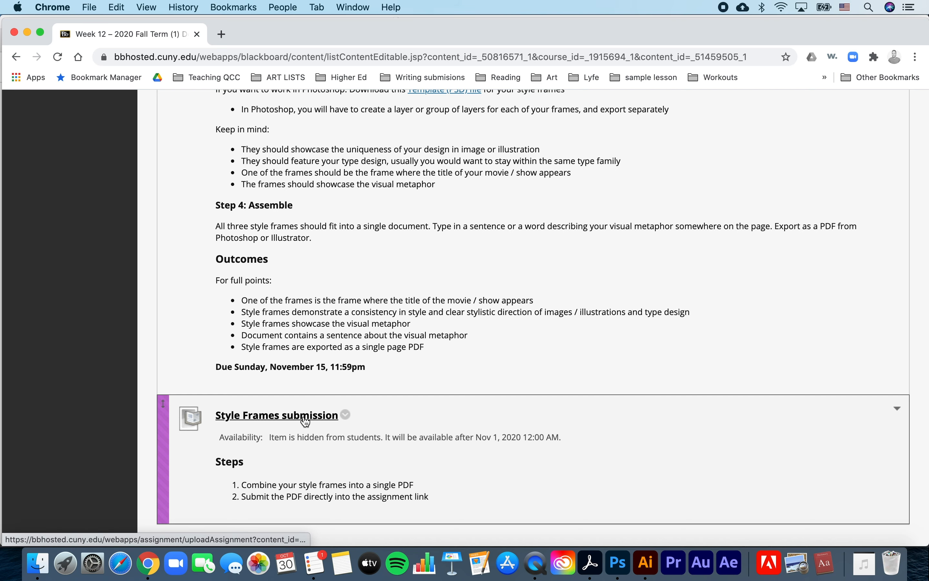
pyautogui.click(306, 422)
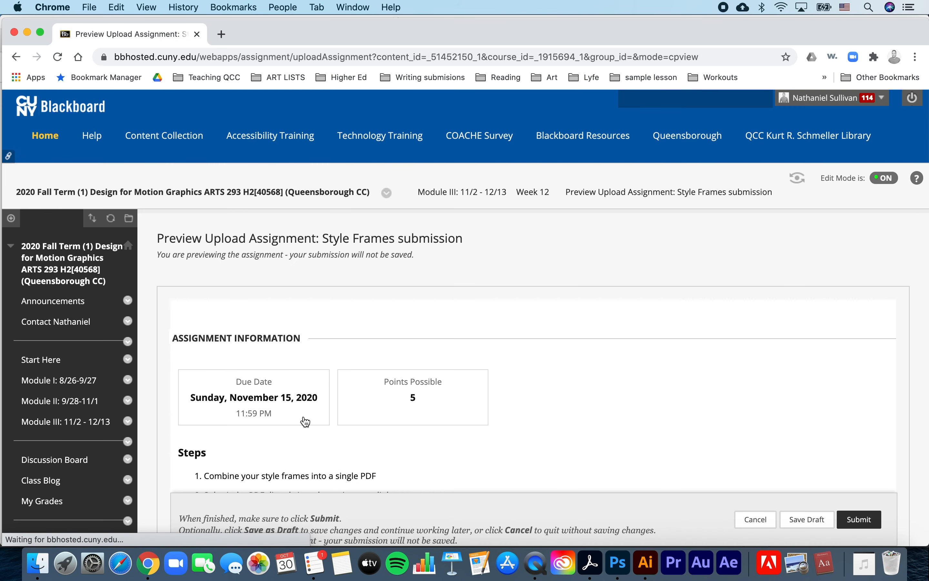
# Browse the computer for the assignment attachment and select the Illustrator style frame PDF on the Desktop
pyautogui.scroll(-4, 304, 303)
pyautogui.scroll(-2, 304, 304)
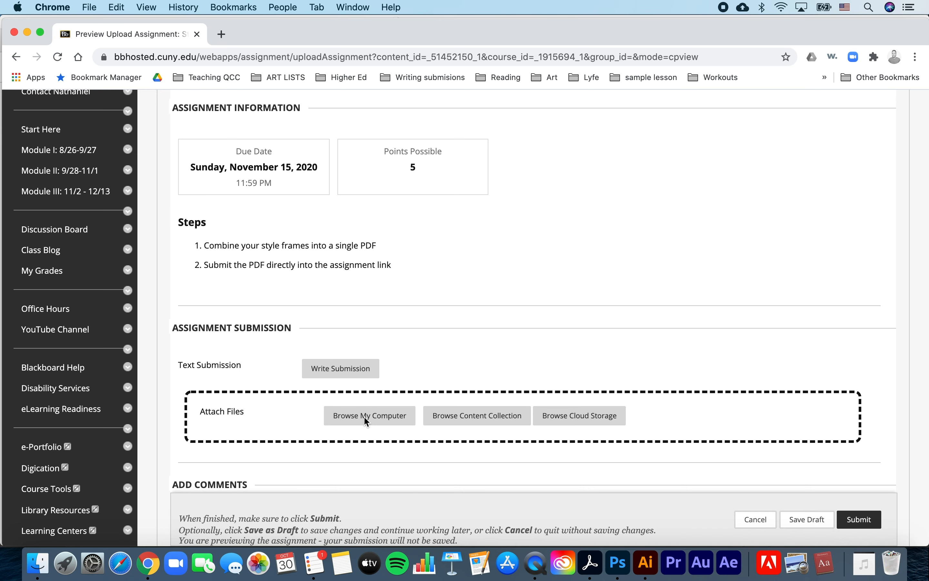
pyautogui.click(364, 417)
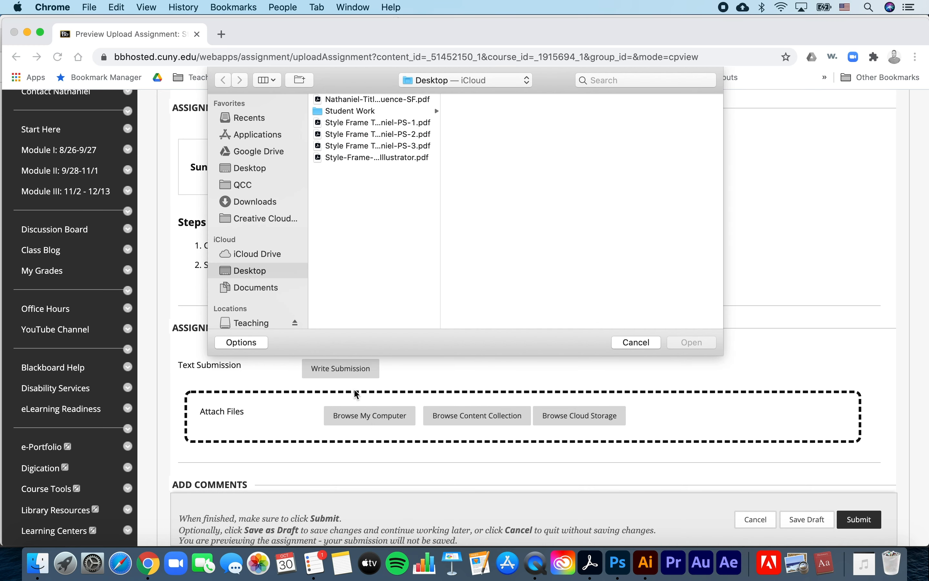
pyautogui.click(354, 161)
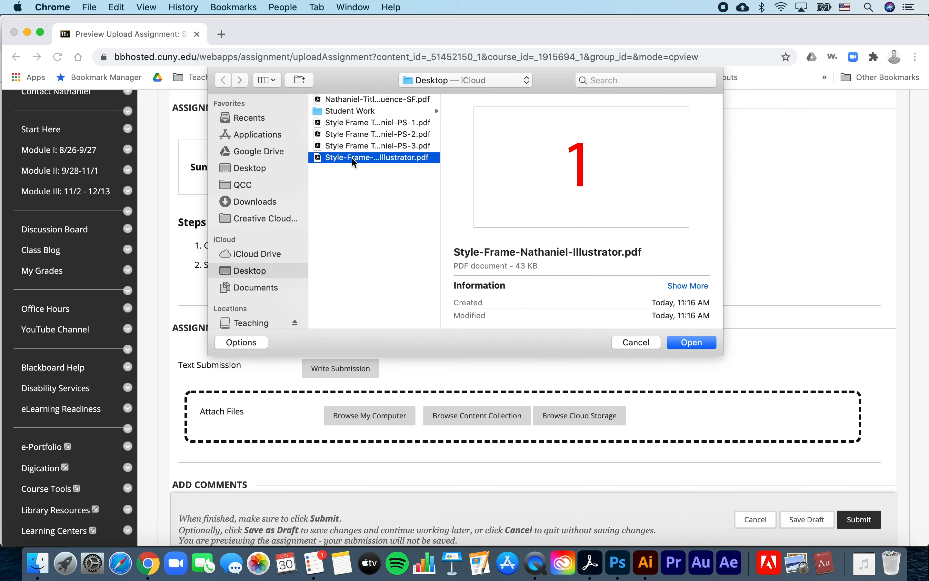